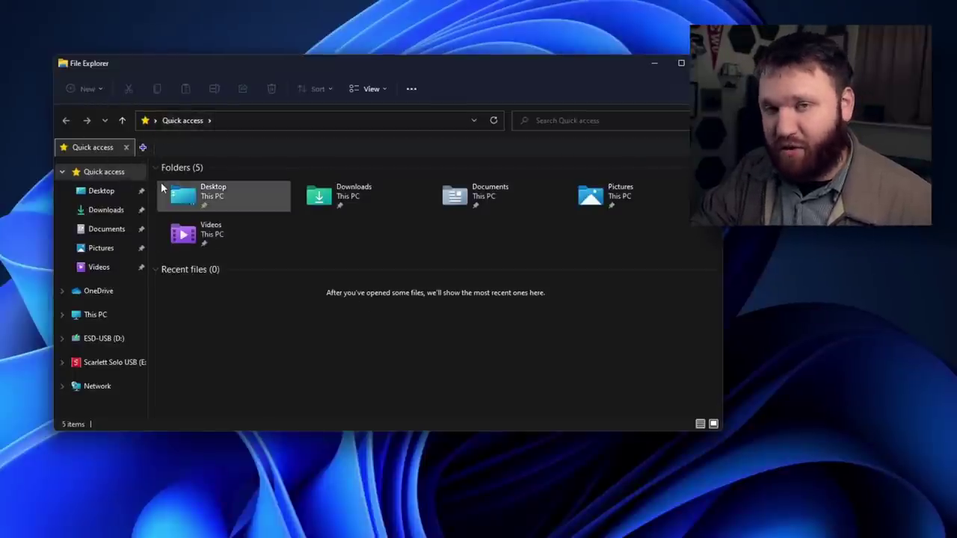
{"action": "right_click", "coordinate": [158, 147]}
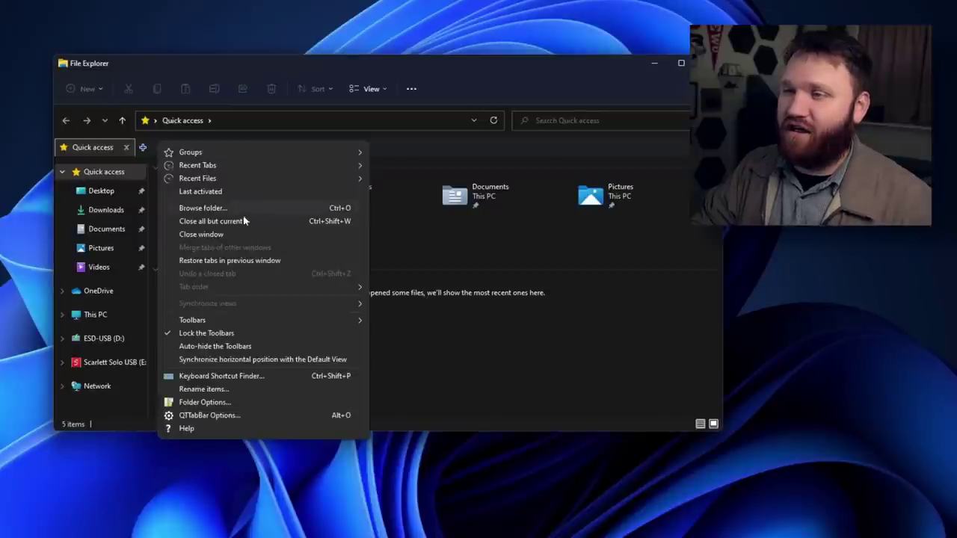
{"action": "left_click", "coordinate": [213, 415]}
{"action": "left_click_drag", "start_coordinate": [515, 0], "coordinate": [346, 71]}
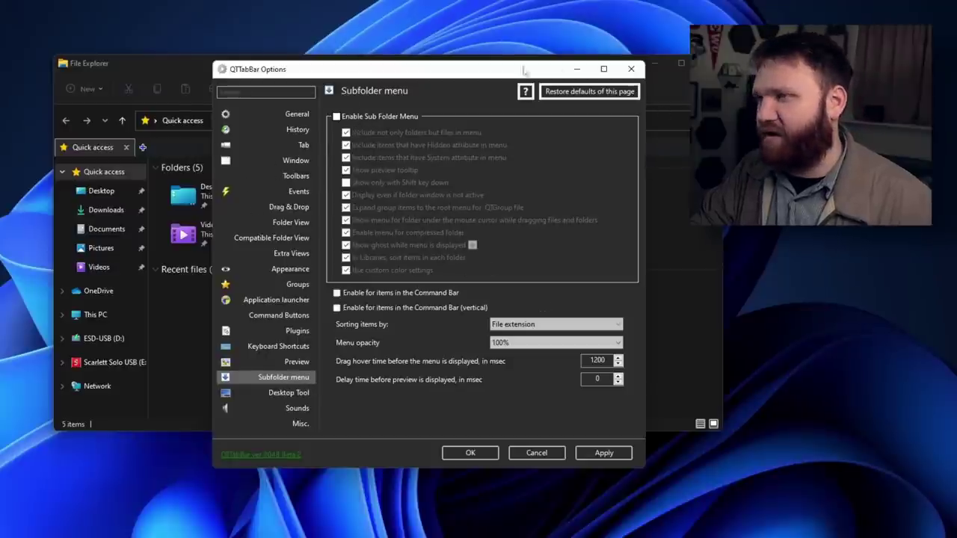
{"action": "left_click", "coordinate": [310, 164]}
{"action": "left_click", "coordinate": [286, 239]}
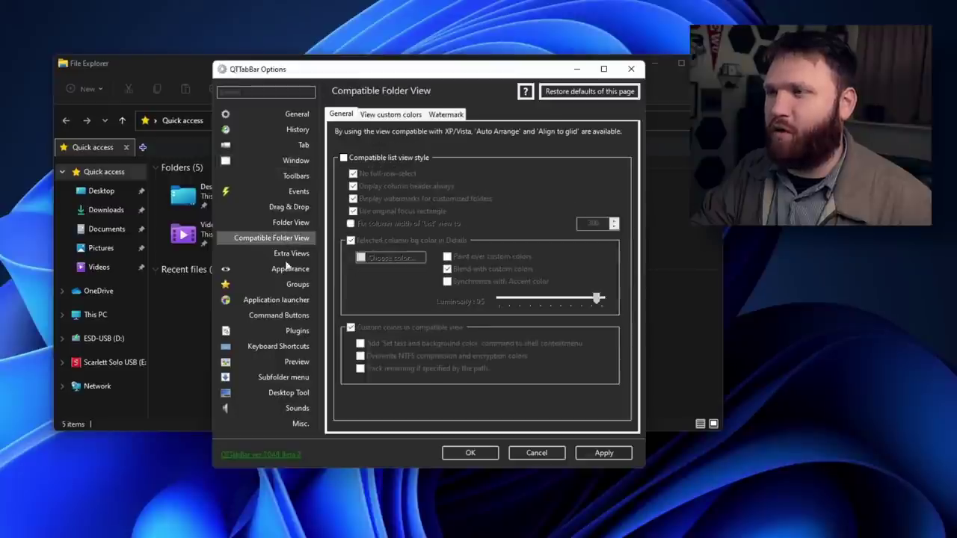
{"action": "left_click", "coordinate": [286, 269]}
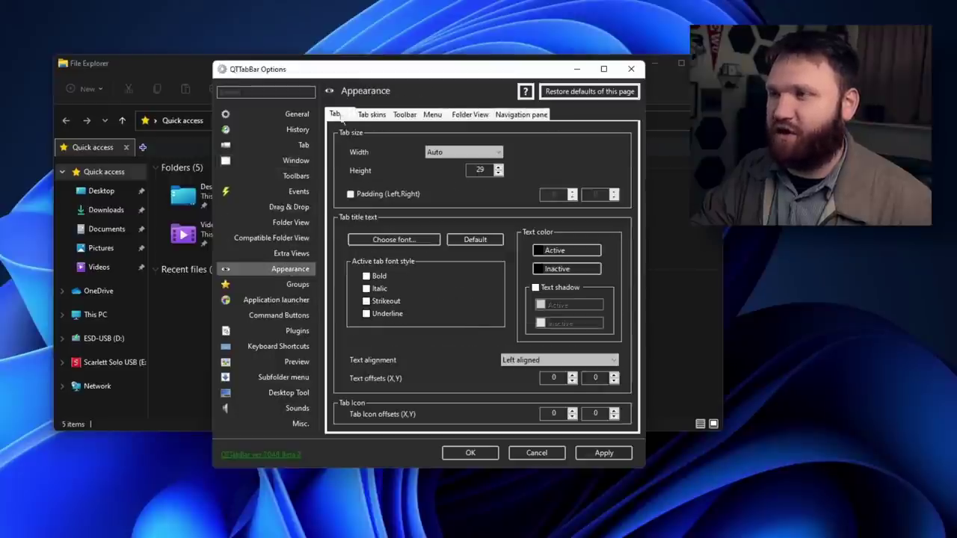
{"action": "left_click", "coordinate": [302, 131]}
{"action": "left_click", "coordinate": [303, 145]}
{"action": "left_click", "coordinate": [307, 268]}
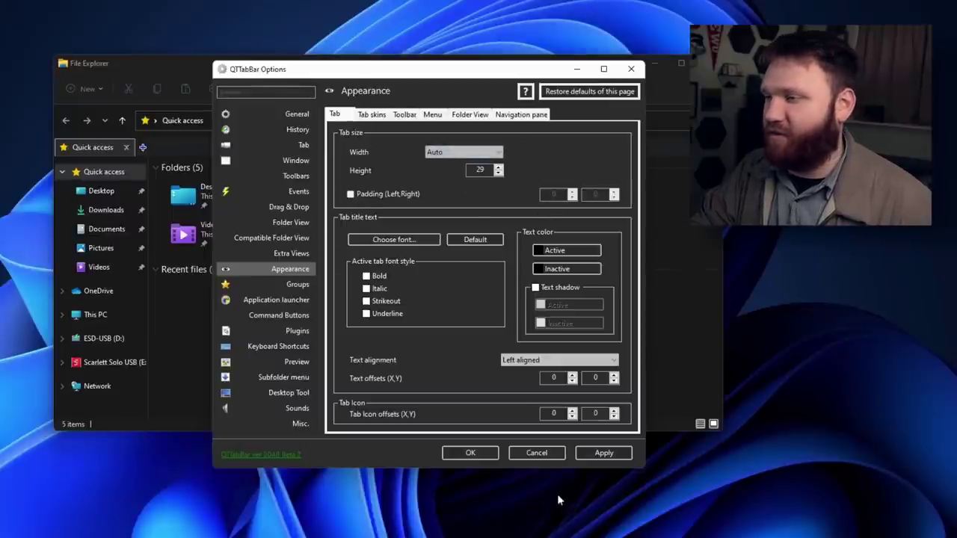
{"action": "left_click", "coordinate": [539, 452]}
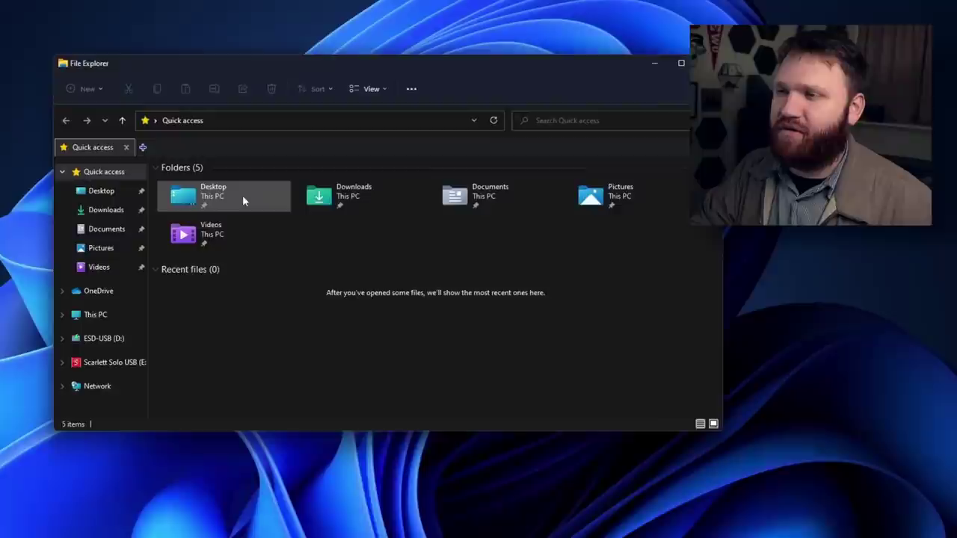
{"action": "left_click", "coordinate": [143, 147]}
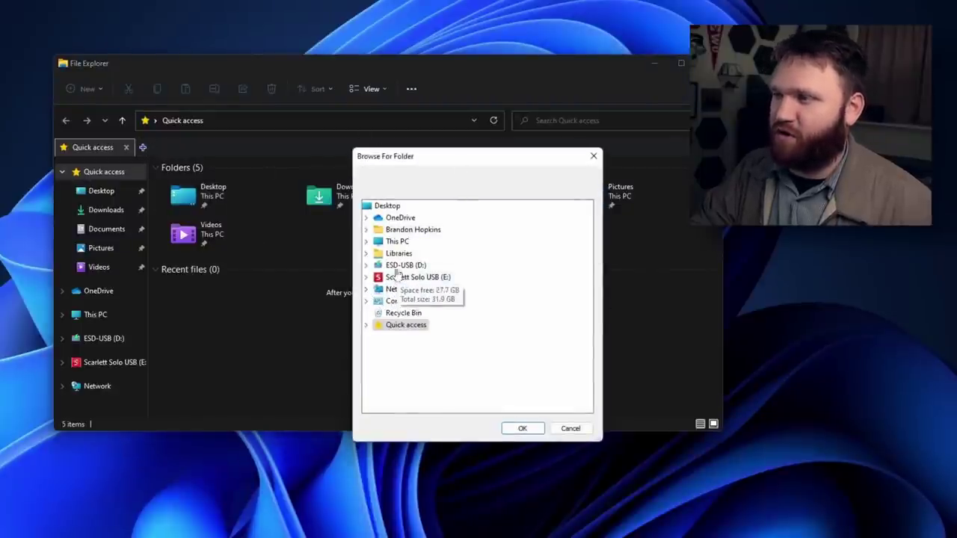
{"action": "double_click", "coordinate": [399, 253]}
{"action": "double_click", "coordinate": [405, 289]}
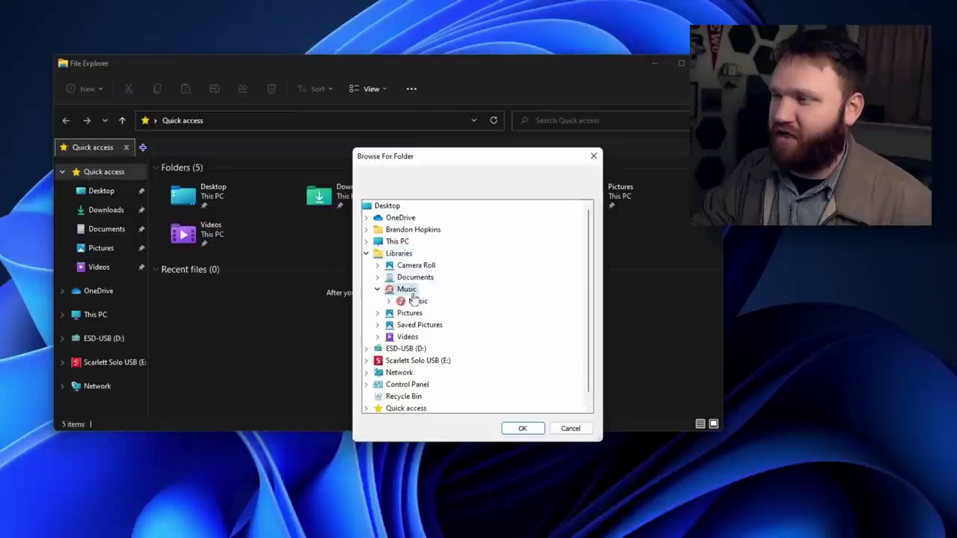
{"action": "left_click", "coordinate": [523, 429]}
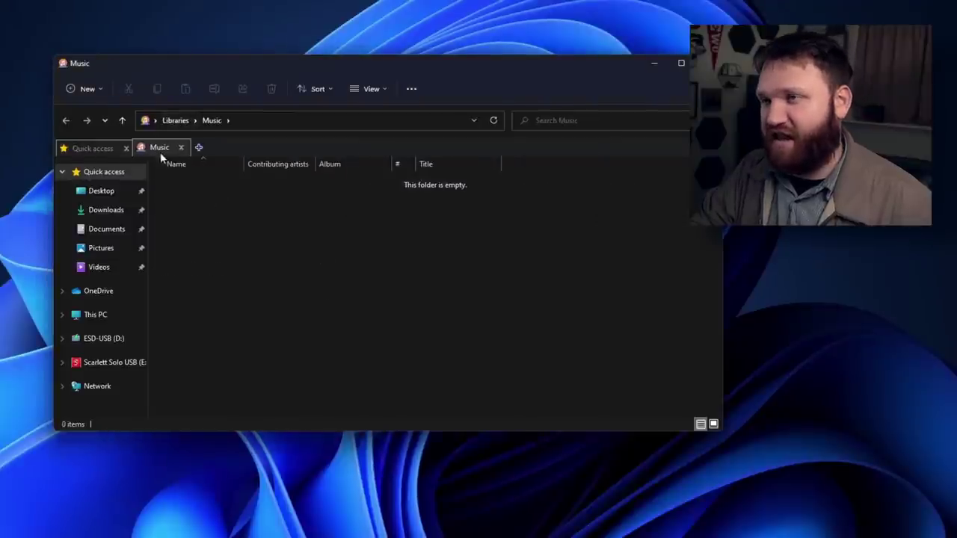
{"action": "left_click", "coordinate": [109, 148]}
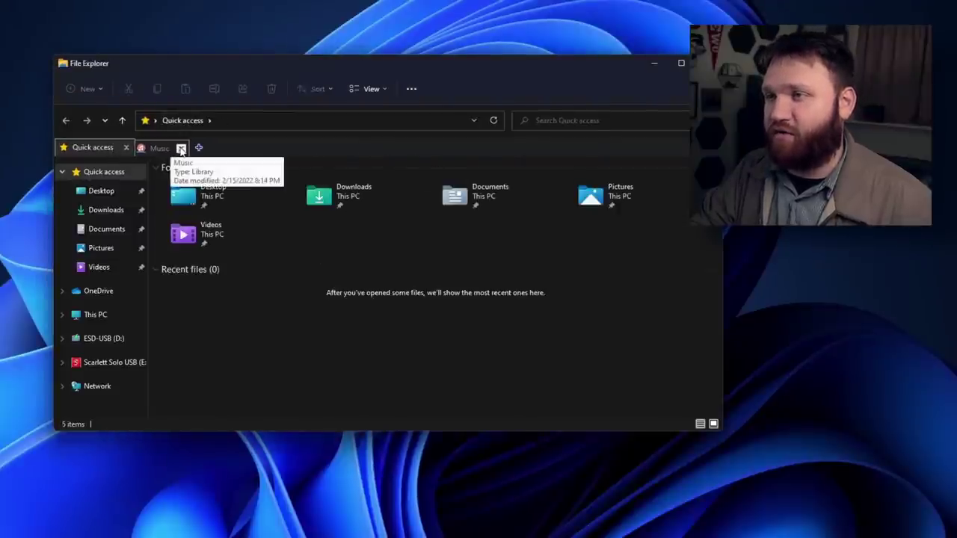
{"action": "left_click", "coordinate": [181, 148]}
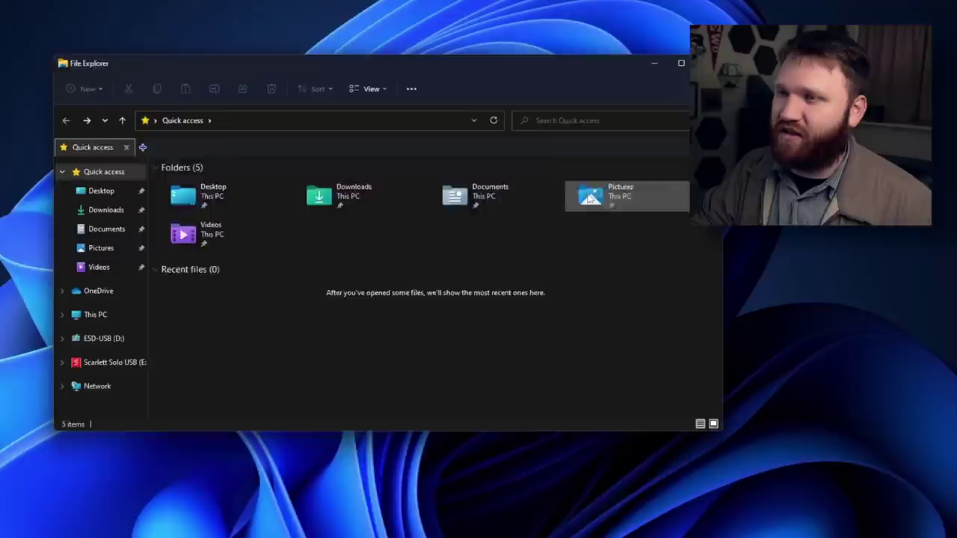
{"action": "double_click", "coordinate": [598, 196]}
{"action": "middle_click", "coordinate": [190, 190]}
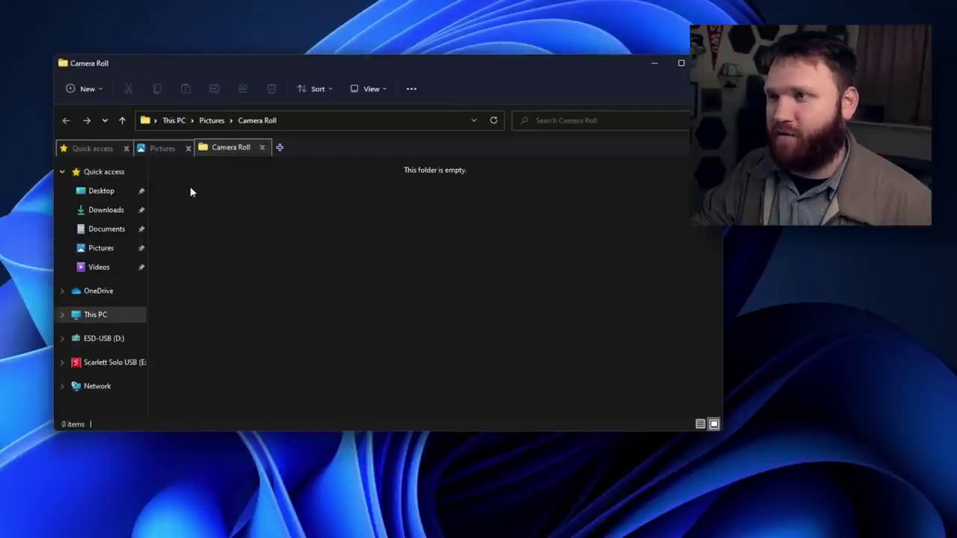
{"action": "left_click", "coordinate": [168, 147]}
{"action": "key", "text": "ctrl+Tab"}
{"action": "key", "text": "ctrl+Tab"}
{"action": "key", "text": "ctrl+Tab"}
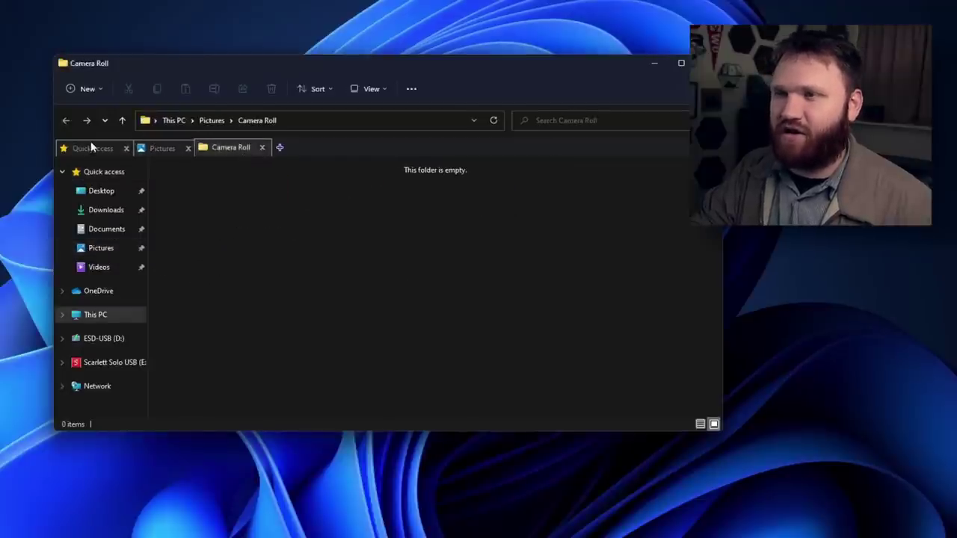
{"action": "left_click", "coordinate": [241, 150]}
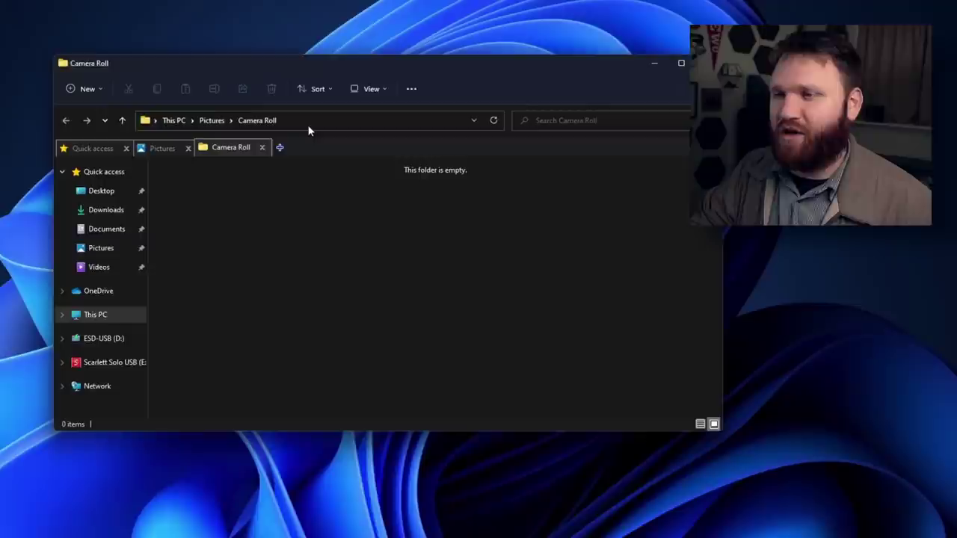
{"action": "left_click", "coordinate": [262, 147]}
{"action": "left_click", "coordinate": [188, 148]}
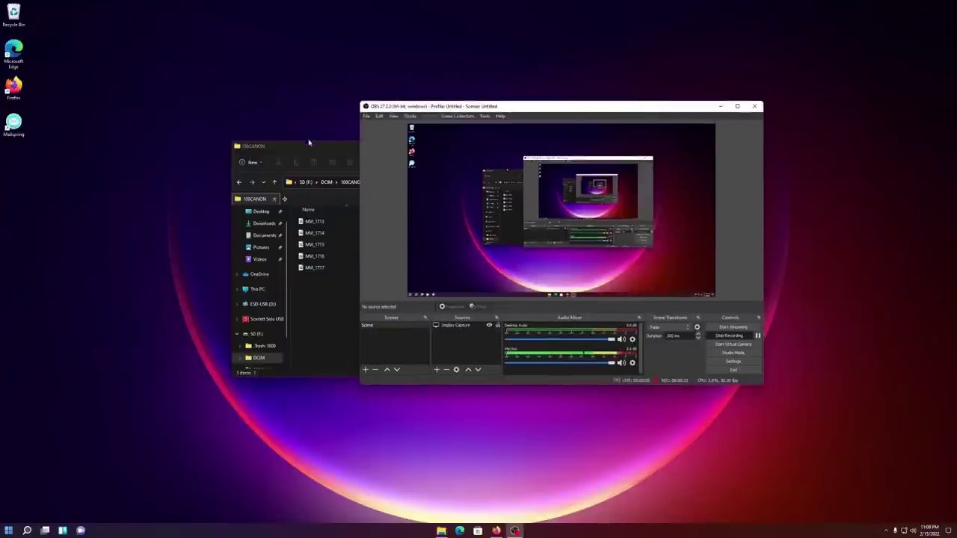
Step: Bring the File Explorer window showing SD (F:) > DCIM > 100CANON to the front
{"action": "left_click", "coordinate": [308, 145]}
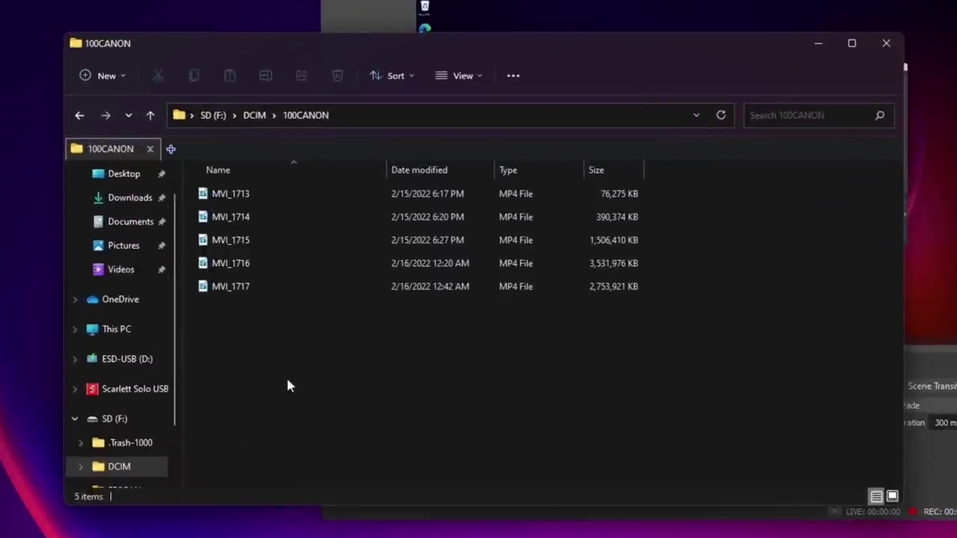
{"action": "mouse_move", "coordinate": [237, 291]}
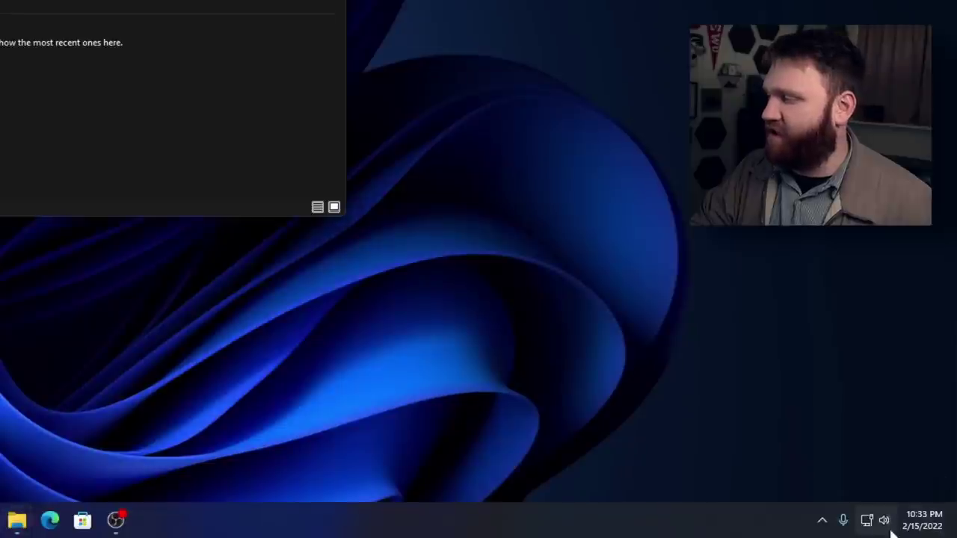
Step: Lower the speaker volume to about 71% in Quick Settings
{"action": "left_click", "coordinate": [880, 525]}
{"action": "mouse_move", "coordinate": [841, 427]}
{"action": "left_mouse_down"}
{"action": "mouse_move", "coordinate": [815, 430]}
{"action": "mouse_move", "coordinate": [850, 431]}
{"action": "left_mouse_up"}
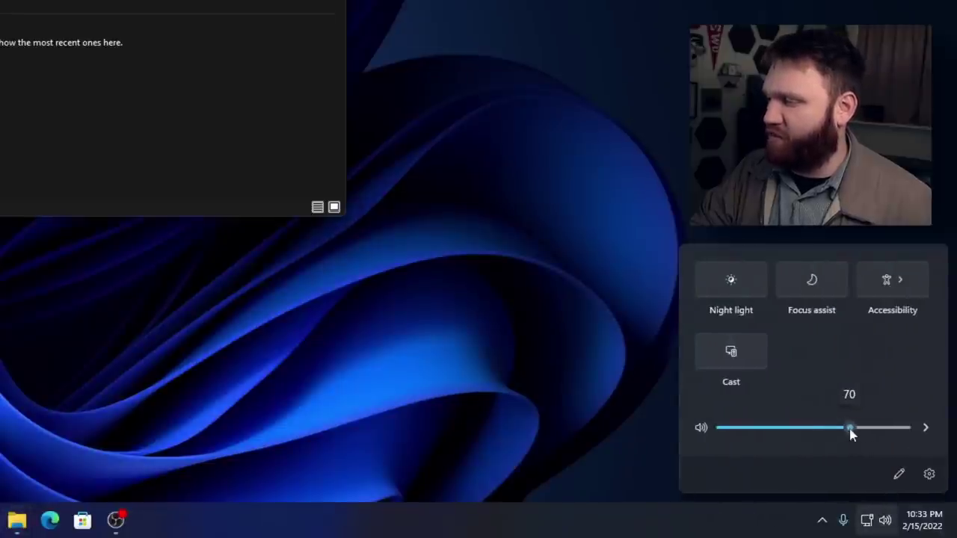
{"action": "left_click", "coordinate": [211, 521]}
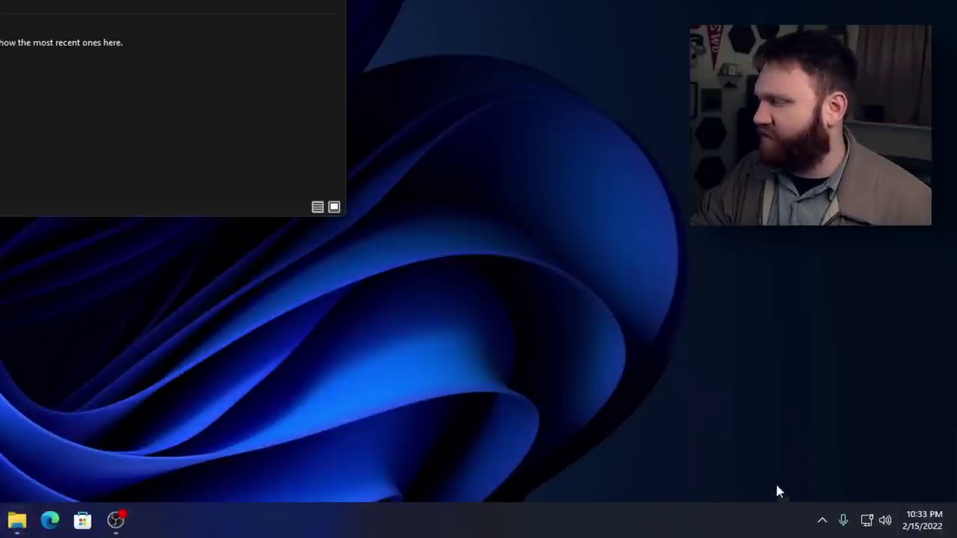
Step: Launch EarTrumpet's Volume Mixer from its hidden tray icon
{"action": "left_click", "coordinate": [823, 522]}
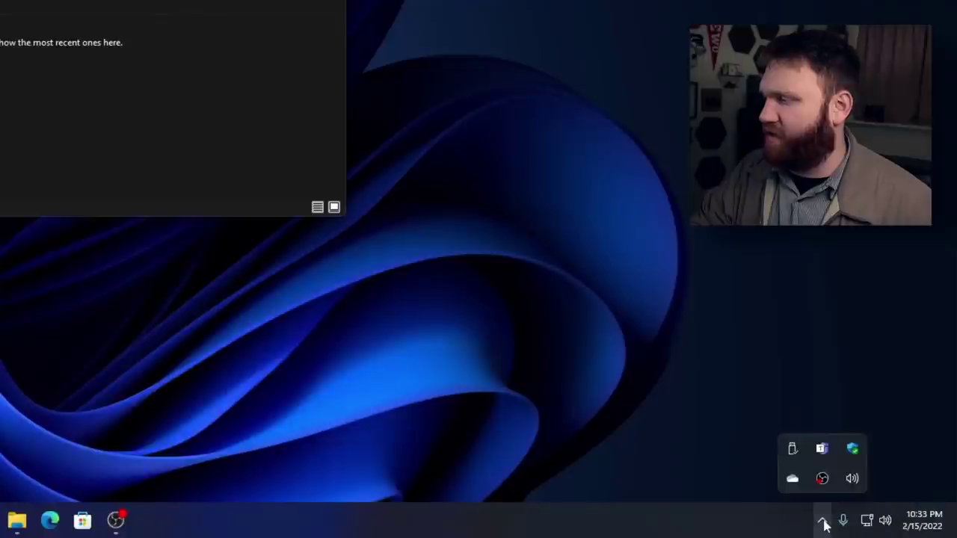
{"action": "left_click", "coordinate": [853, 479]}
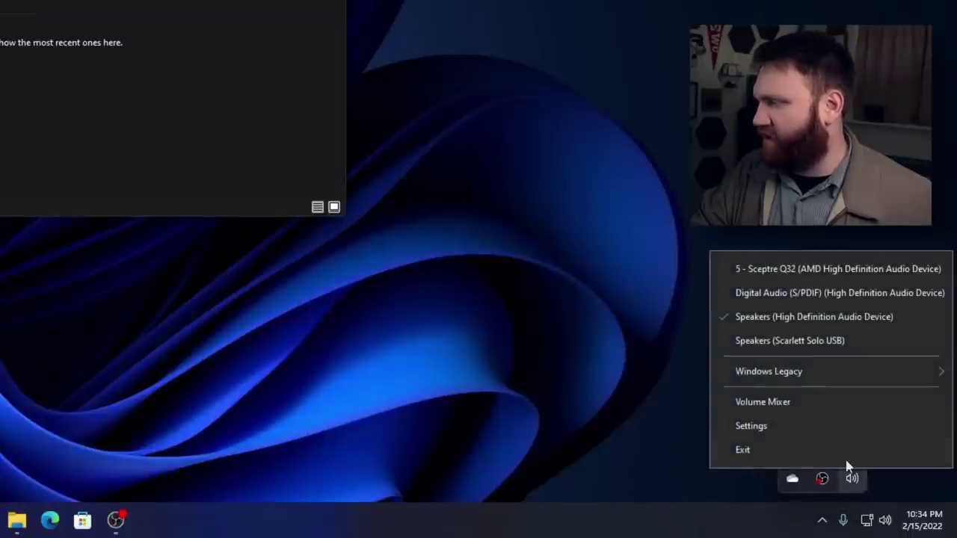
{"action": "left_click", "coordinate": [795, 401]}
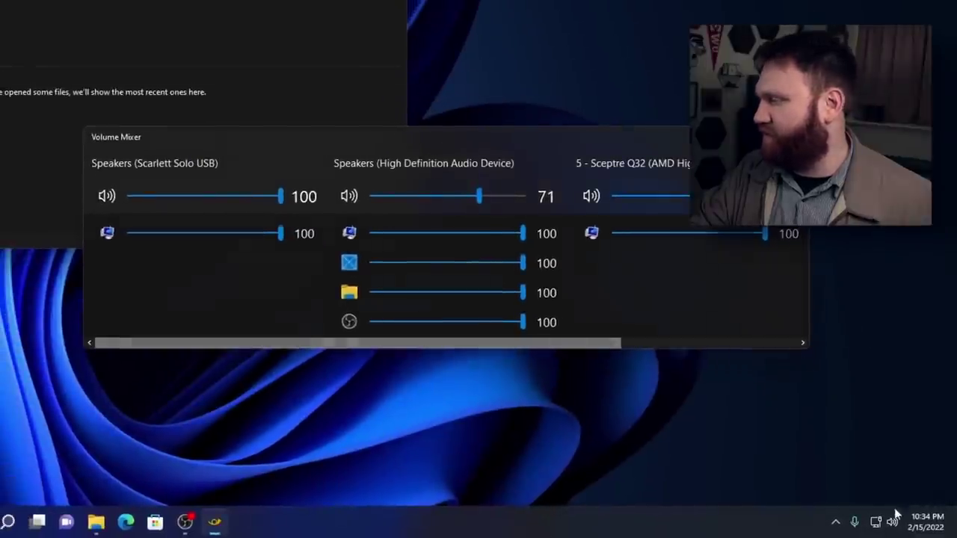
Step: Close the Volume Mixer, open EarTrumpet's settings to view shortcuts, then close settings
{"action": "left_click", "coordinate": [793, 136]}
{"action": "left_click", "coordinate": [835, 522]}
{"action": "right_click", "coordinate": [861, 485]}
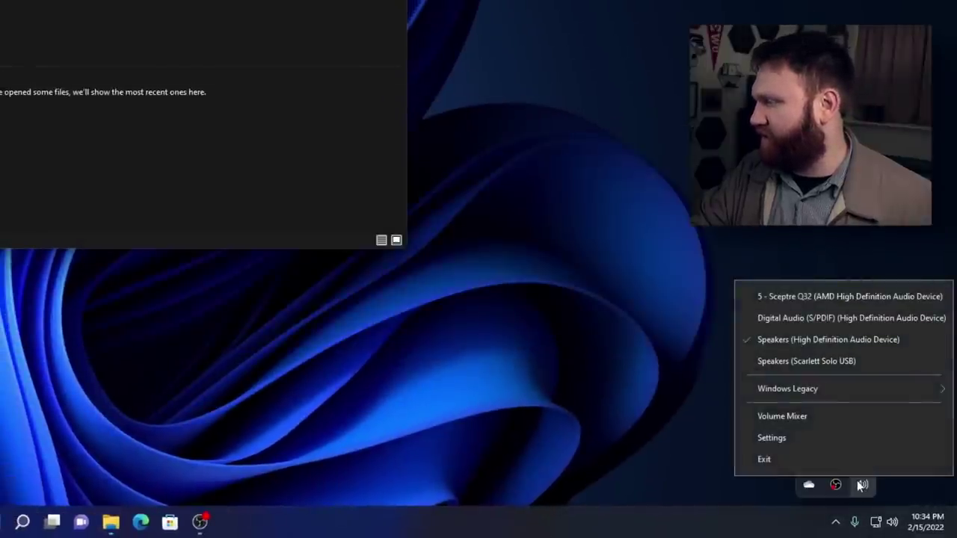
{"action": "left_click", "coordinate": [831, 436]}
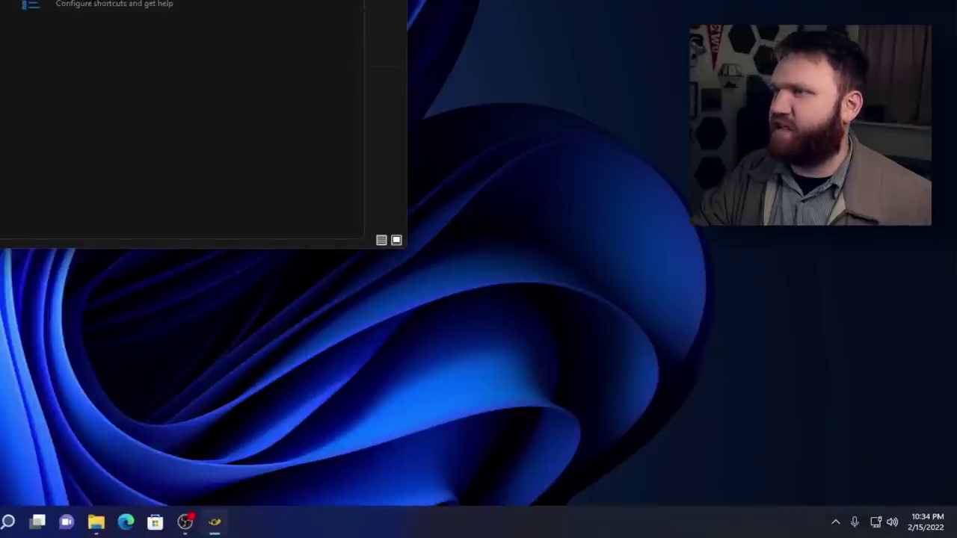
{"action": "left_click", "coordinate": [586, 154]}
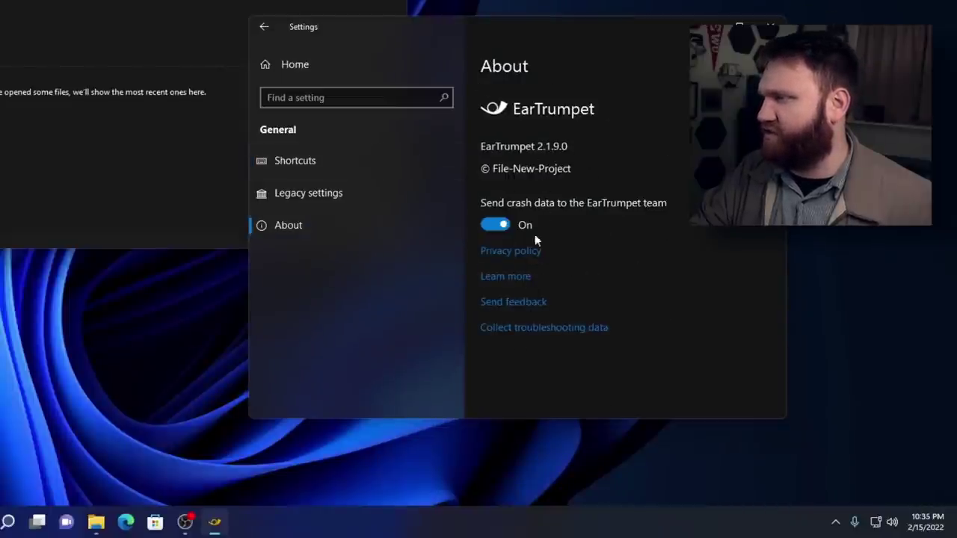
{"action": "left_click", "coordinate": [770, 26]}
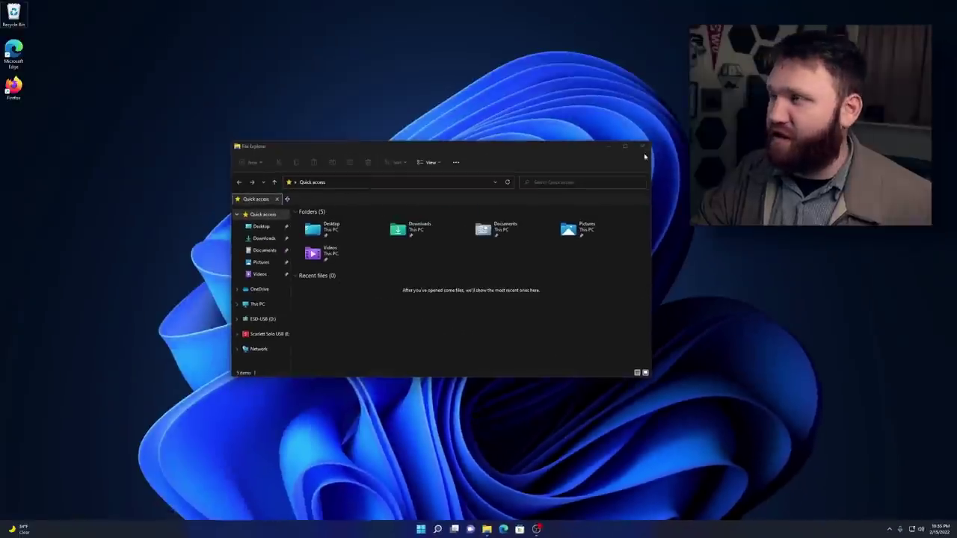
Step: Close File Explorer, then open and dismiss the Start menu
{"action": "left_click", "coordinate": [644, 147]}
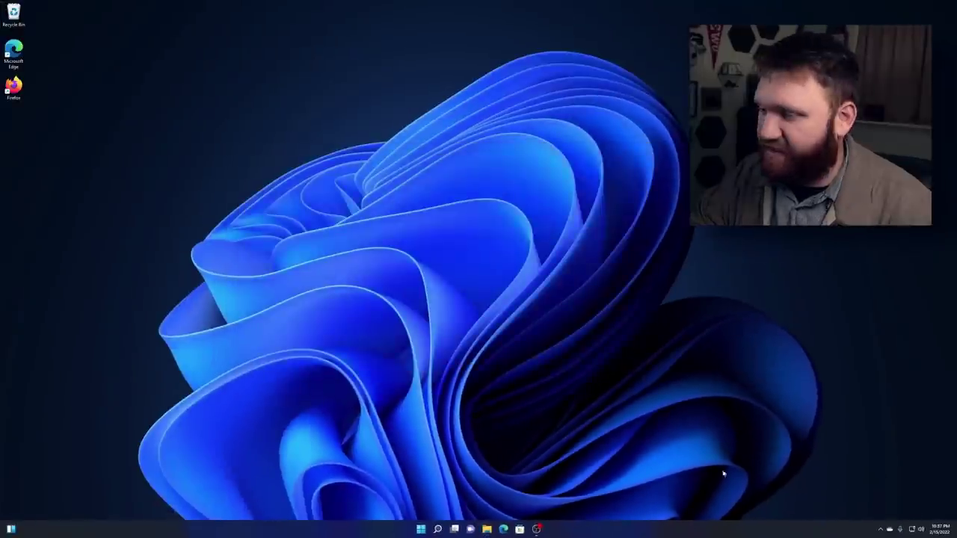
{"action": "left_click", "coordinate": [420, 529]}
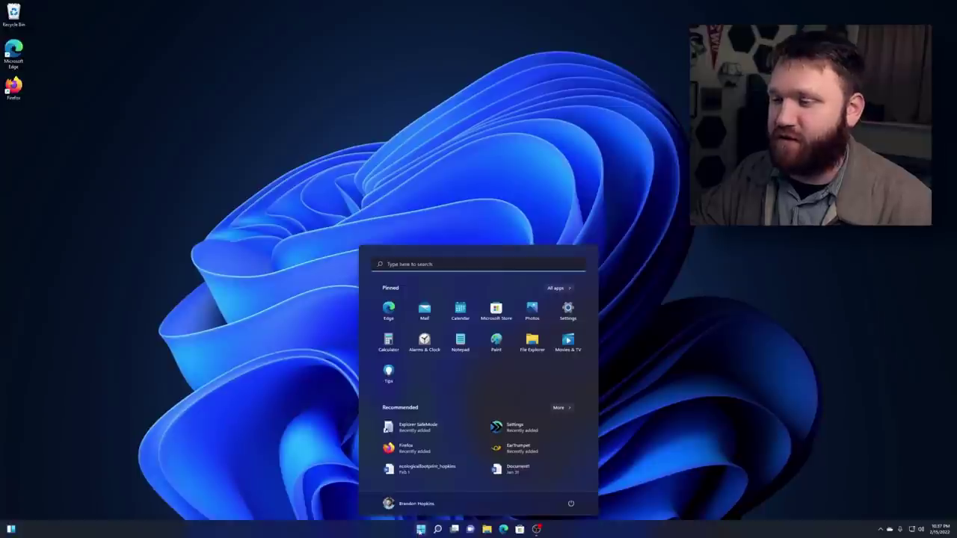
{"action": "left_click", "coordinate": [420, 529]}
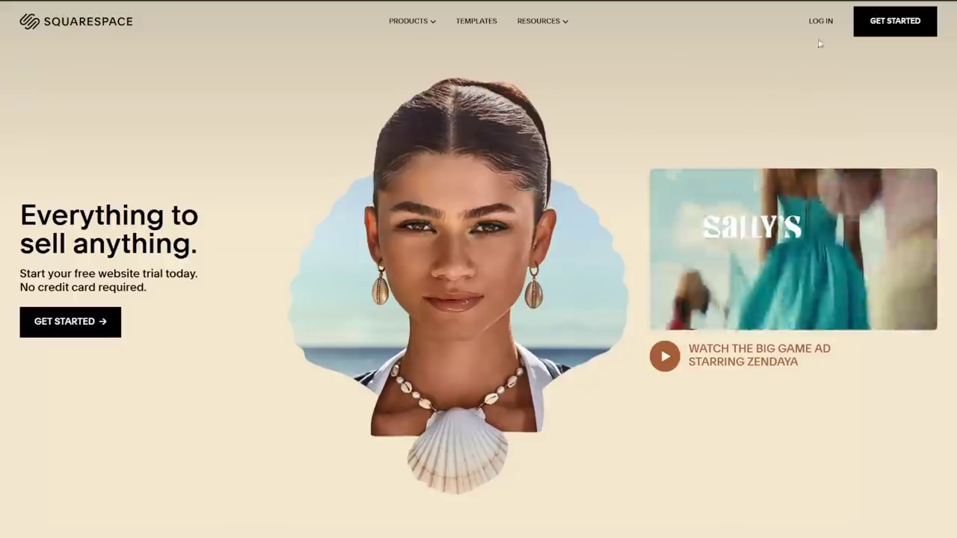
Step: Give the site header a Gradient background at 50% opacity
{"action": "left_click", "coordinate": [821, 21]}
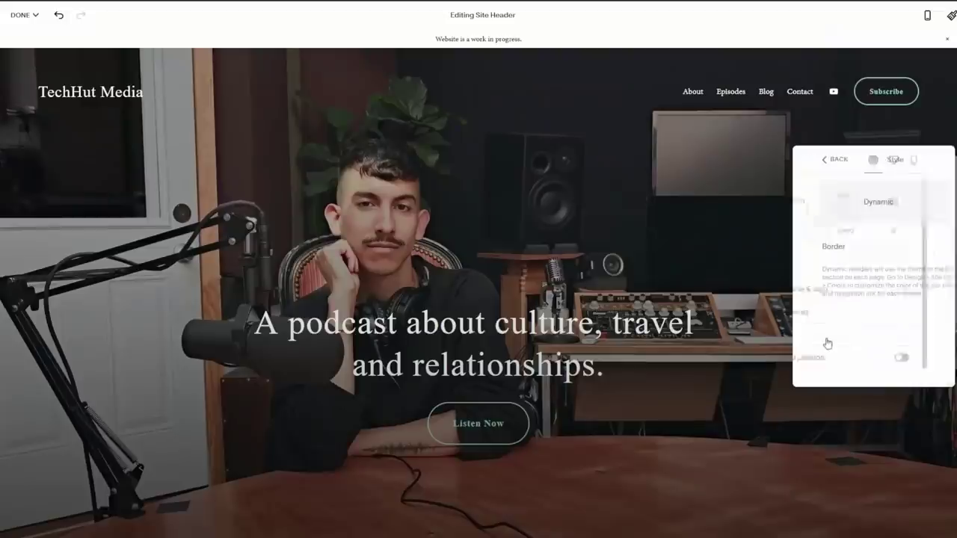
{"action": "left_click", "coordinate": [869, 204]}
{"action": "left_click", "coordinate": [871, 155]}
{"action": "left_click", "coordinate": [860, 293]}
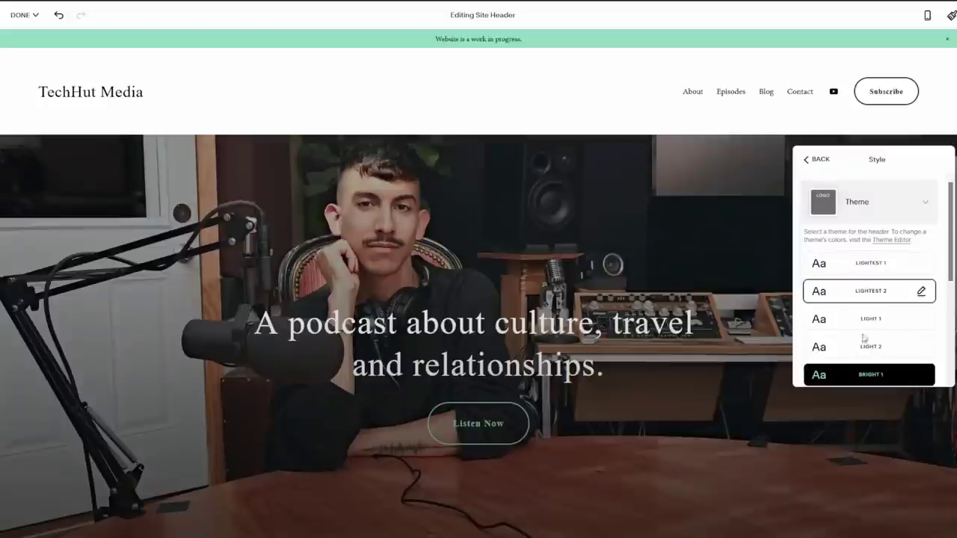
{"action": "left_click", "coordinate": [867, 323]}
{"action": "left_click", "coordinate": [869, 196]}
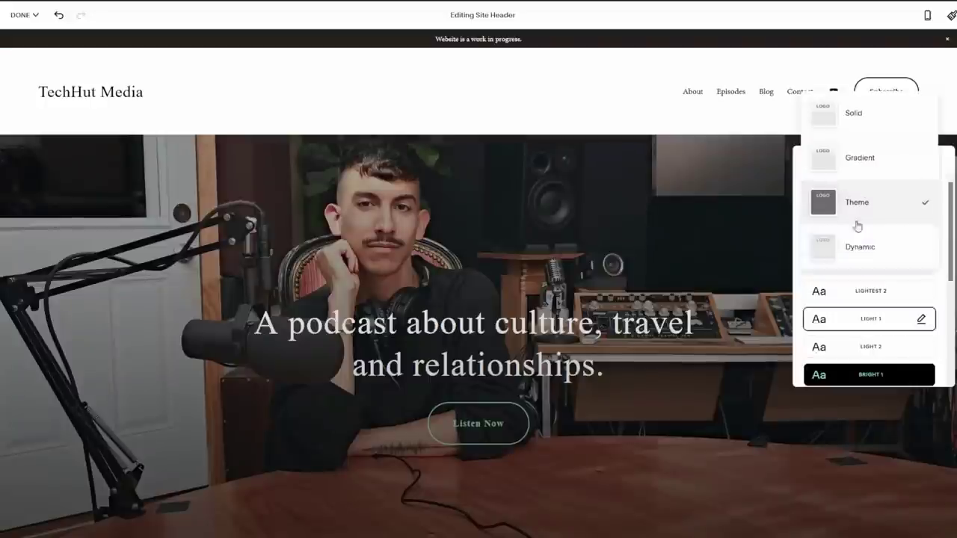
{"action": "left_click", "coordinate": [864, 156]}
{"action": "left_click_drag", "start_coordinate": [919, 257], "coordinate": [869, 257]}
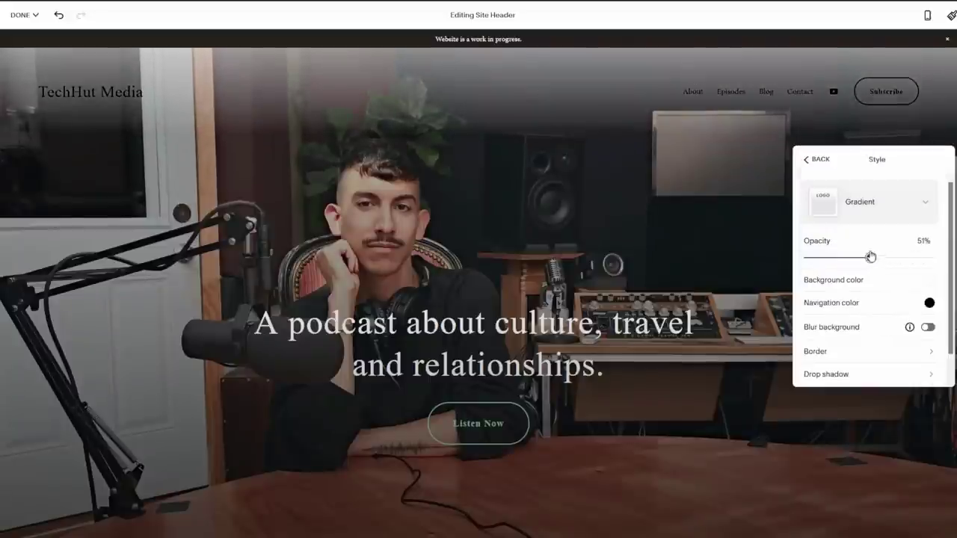
Step: Set the header navigation colour to white and check the background colour choices
{"action": "left_click", "coordinate": [929, 303]}
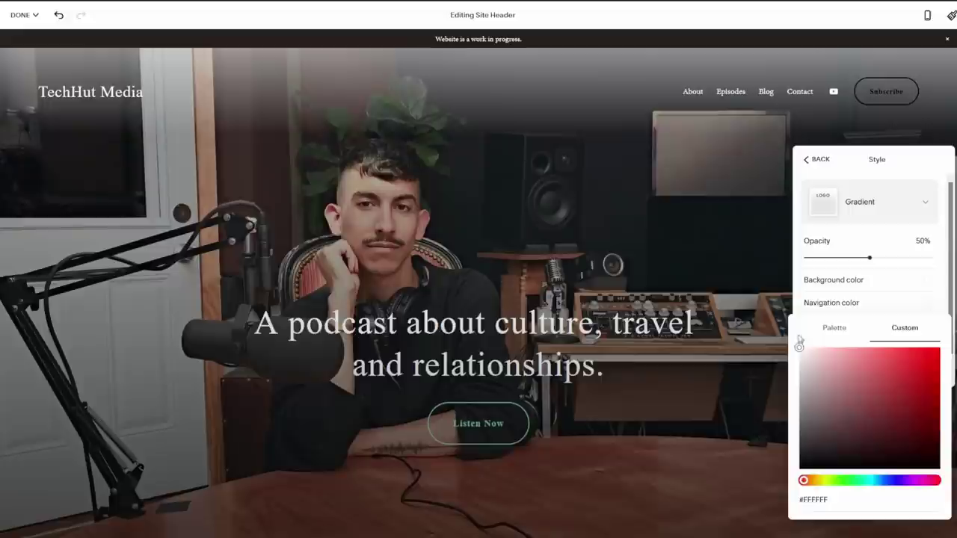
{"action": "left_click", "coordinate": [835, 327]}
{"action": "left_click", "coordinate": [869, 357]}
{"action": "left_click", "coordinate": [834, 357]}
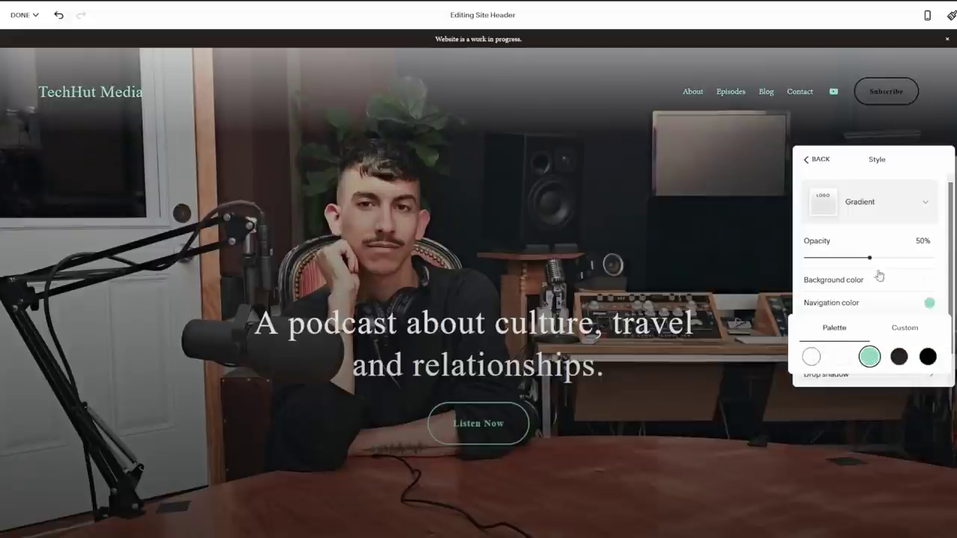
{"action": "left_click", "coordinate": [898, 305]}
{"action": "left_click", "coordinate": [928, 304]}
{"action": "left_click", "coordinate": [900, 301]}
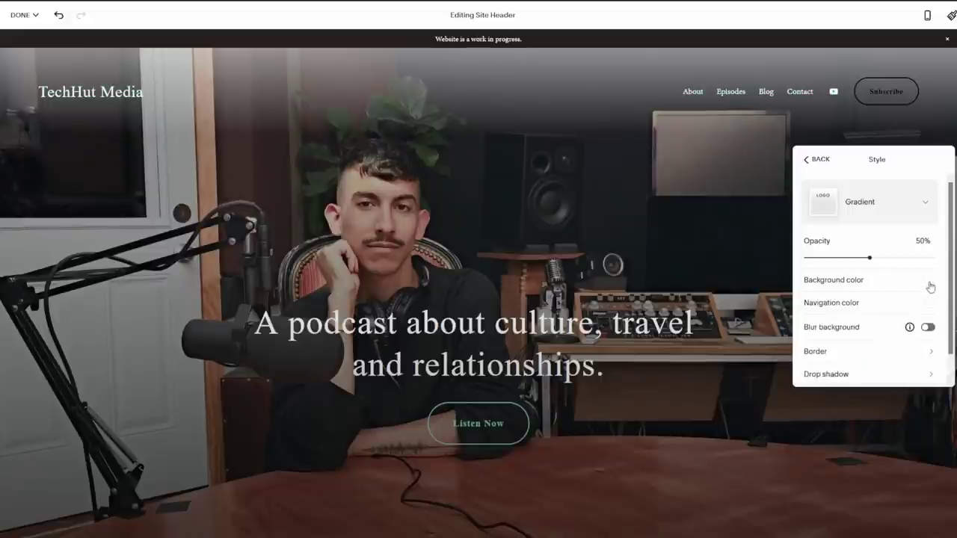
{"action": "left_click", "coordinate": [929, 284]}
{"action": "left_click", "coordinate": [942, 238]}
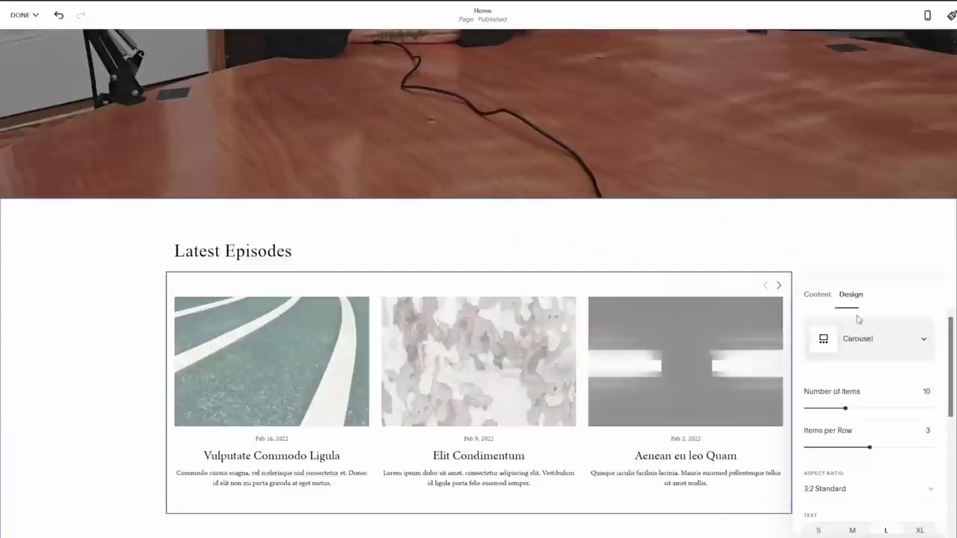
Step: Switch Latest Episodes to the Wall layout and save the homepage edits
{"action": "left_click", "coordinate": [871, 337]}
{"action": "left_click", "coordinate": [867, 293]}
{"action": "scroll", "coordinate": [613, 434], "scroll_direction": "down", "scroll_amount": 5}
{"action": "scroll", "coordinate": [613, 432], "scroll_direction": "up", "scroll_amount": 5}
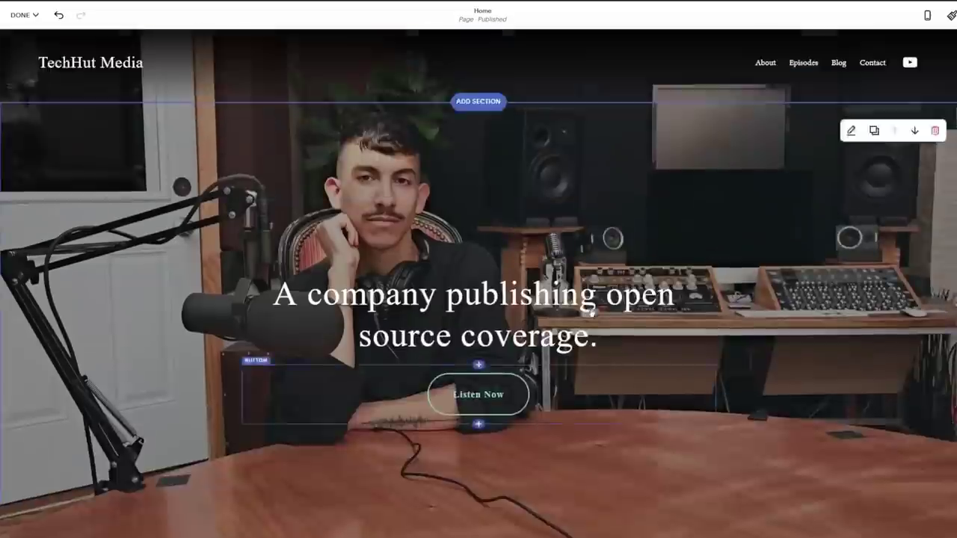
{"action": "left_click", "coordinate": [25, 15]}
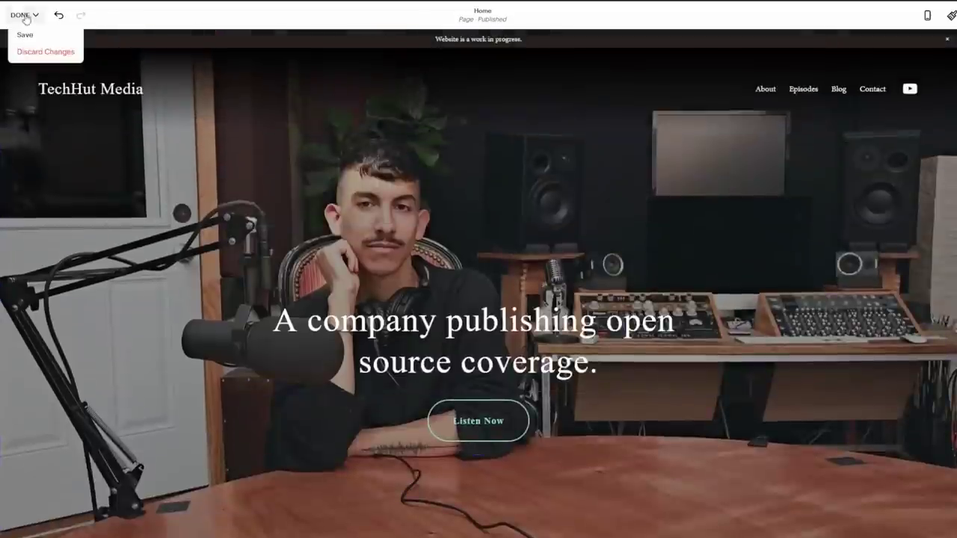
{"action": "left_click", "coordinate": [25, 32]}
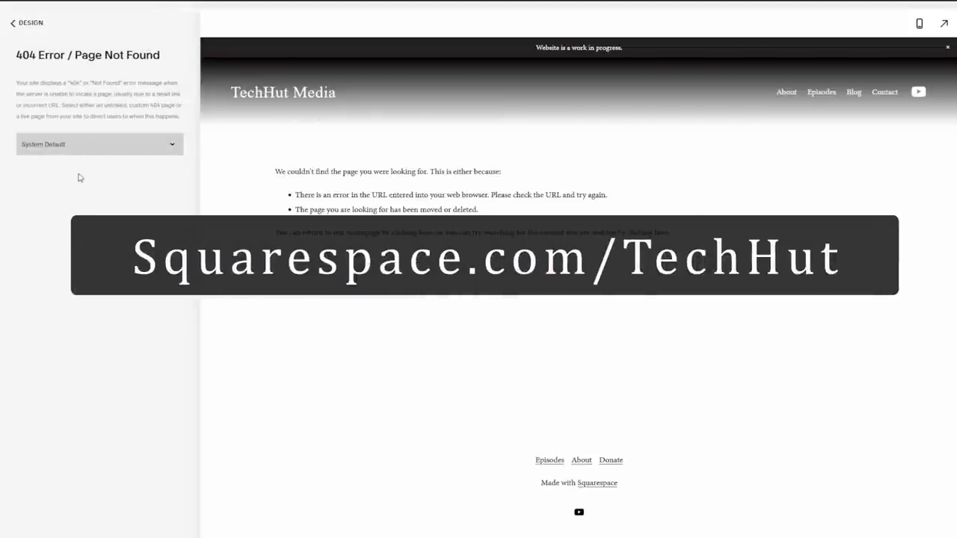
Step: Make the About page the site's 404 page and save the setting
{"action": "left_click", "coordinate": [112, 145]}
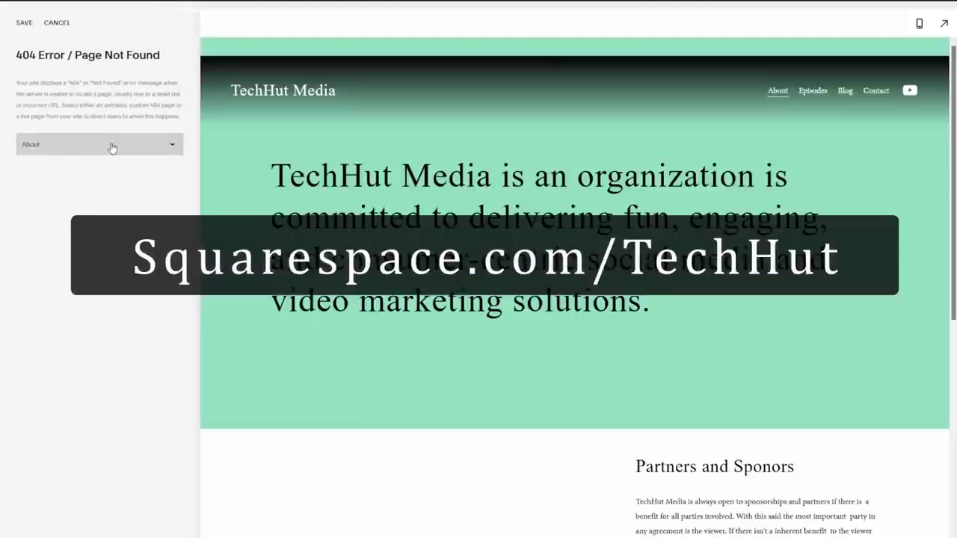
{"action": "left_click", "coordinate": [24, 24]}
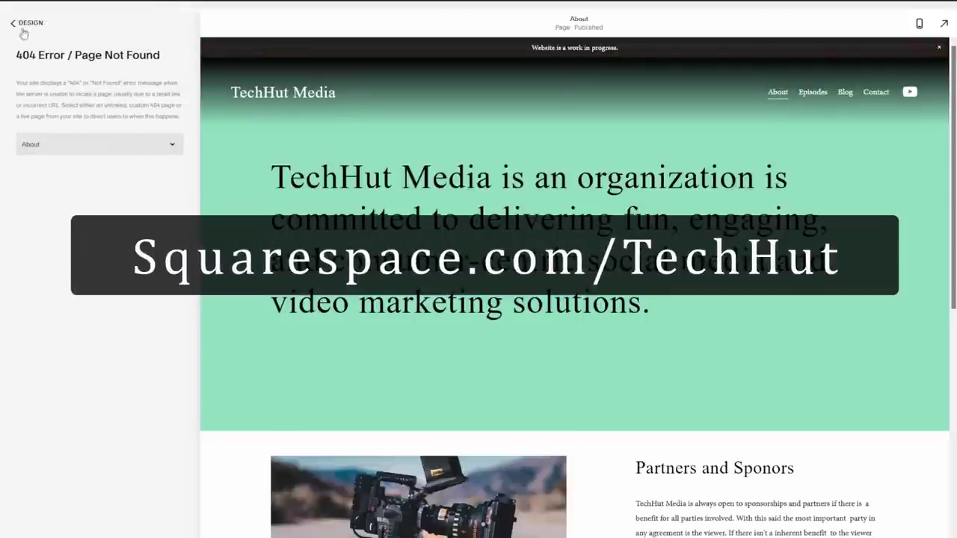
{"action": "left_click", "coordinate": [20, 24]}
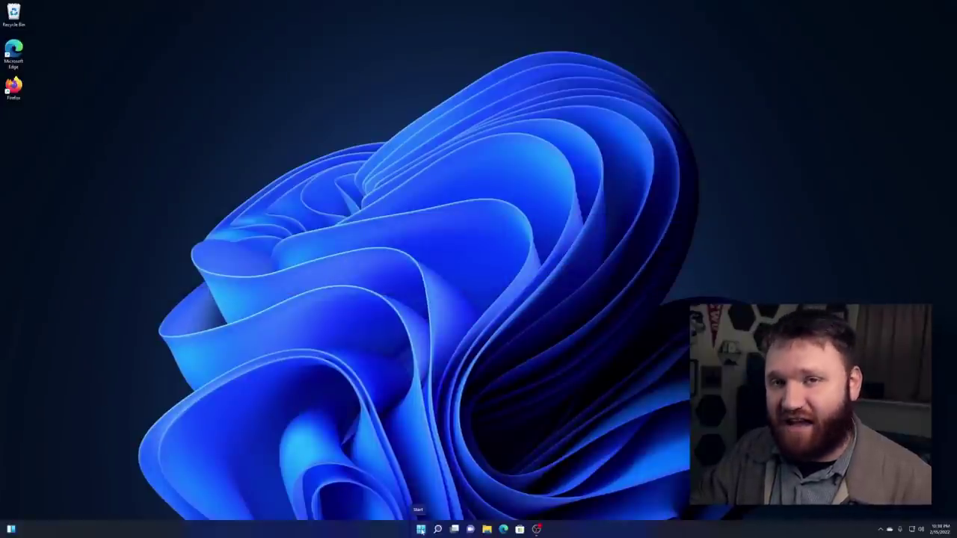
Step: Type 'msedgeredirect' into Start search and open its web results
{"action": "left_click", "coordinate": [421, 529]}
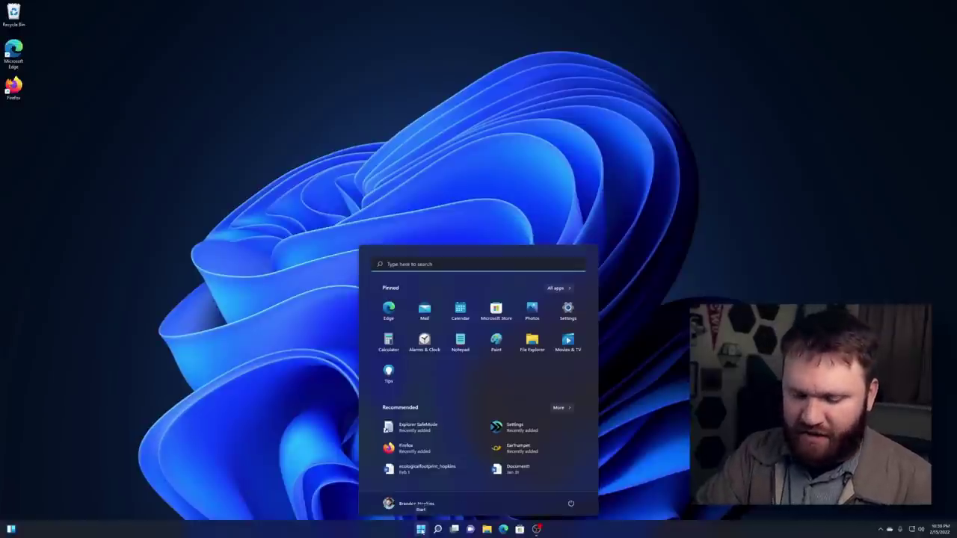
{"action": "type", "text": "msedgere"}
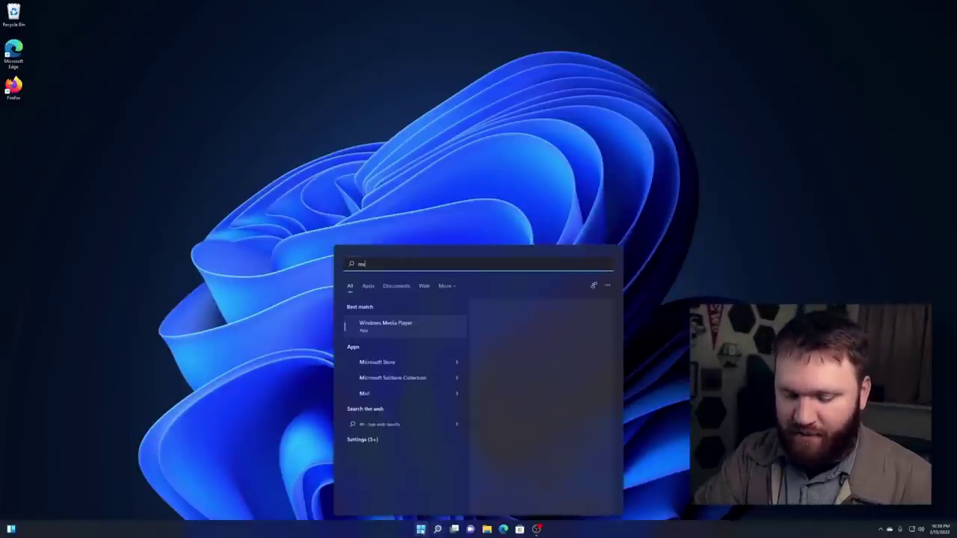
{"action": "type", "text": "direct"}
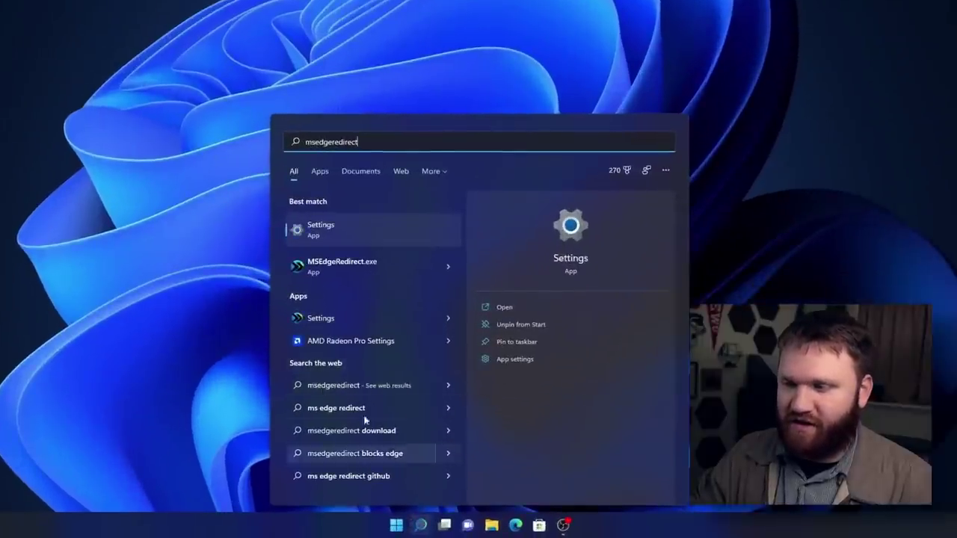
{"action": "left_click", "coordinate": [364, 386]}
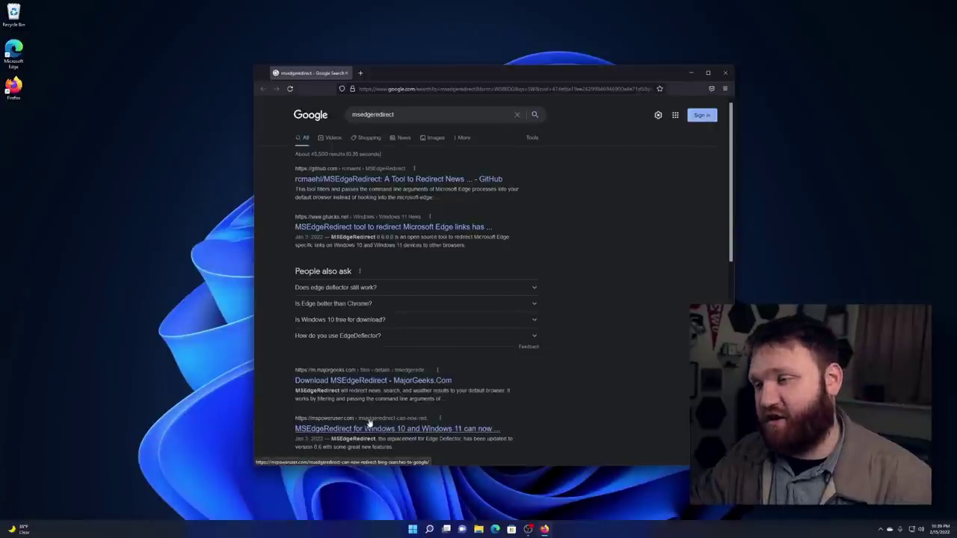
Step: Open the MSEdgeRedirect GitHub result and scroll its README to the Program Comparisons table
{"action": "left_click", "coordinate": [333, 180]}
{"action": "scroll", "coordinate": [438, 321], "scroll_direction": "down", "scroll_amount": 3}
{"action": "scroll", "coordinate": [412, 339], "scroll_direction": "down", "scroll_amount": 8}
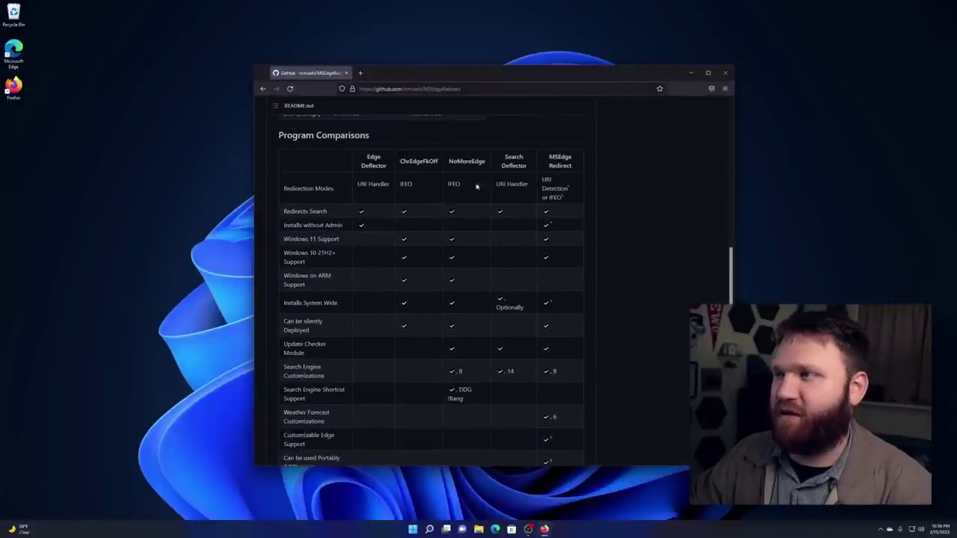
{"action": "scroll", "coordinate": [292, 299], "scroll_direction": "down", "scroll_amount": 3}
{"action": "scroll", "coordinate": [299, 284], "scroll_direction": "up", "scroll_amount": 1}
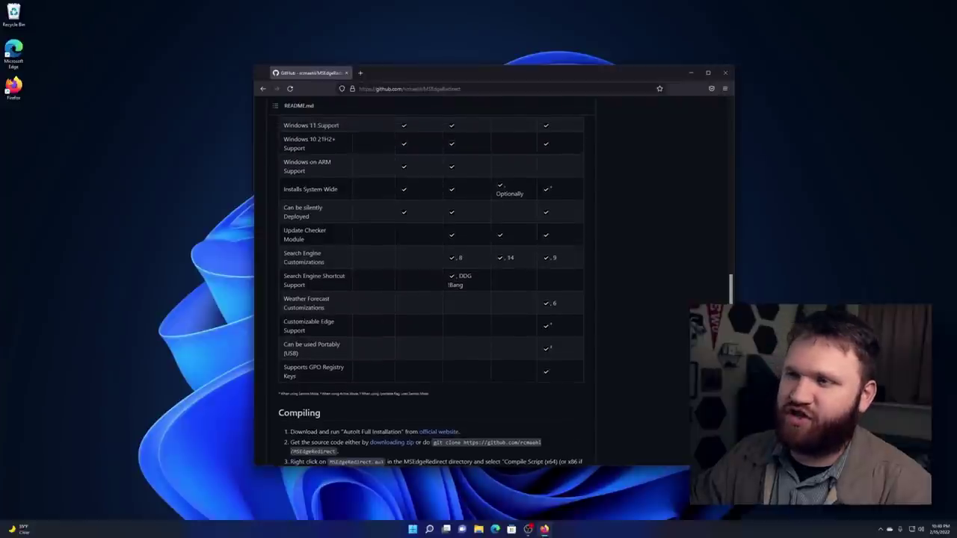
{"action": "scroll", "coordinate": [307, 269], "scroll_direction": "up", "scroll_amount": 2}
{"action": "scroll", "coordinate": [306, 261], "scroll_direction": "up", "scroll_amount": 1}
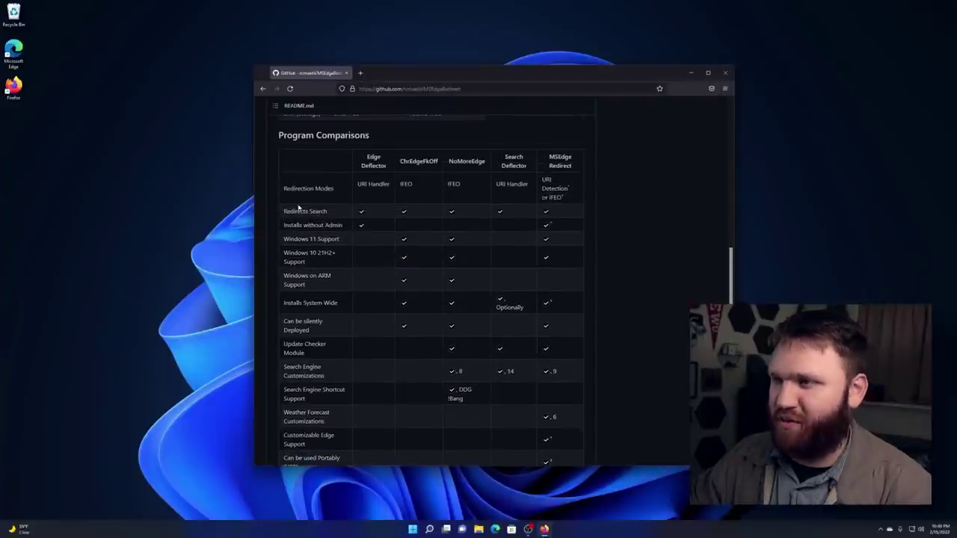
Step: Launch MSEdgeRedirect.exe via a 'msed' Start search and set Bing Search to redirect to Google
{"action": "left_click", "coordinate": [412, 530]}
{"action": "type", "text": "msed"}
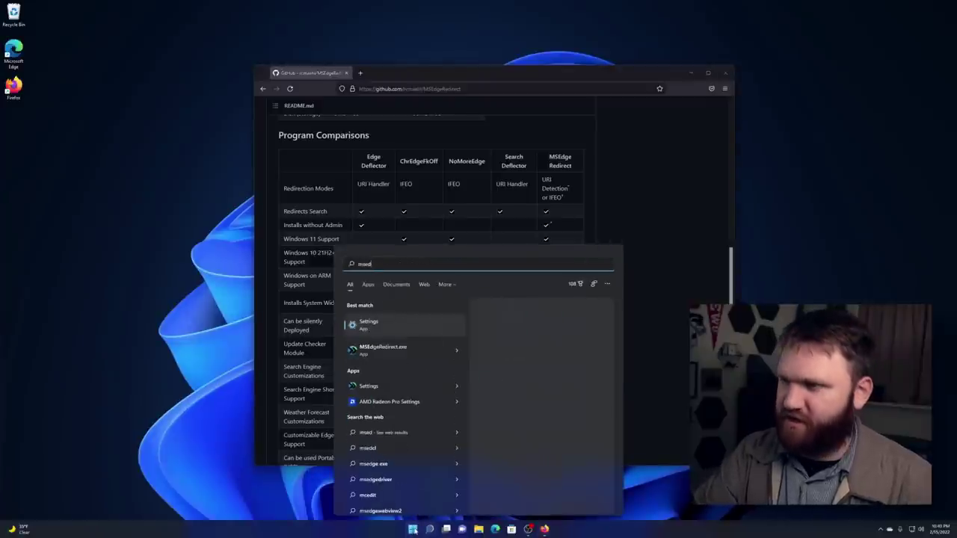
{"action": "key", "text": "Down"}
{"action": "key", "text": "Down"}
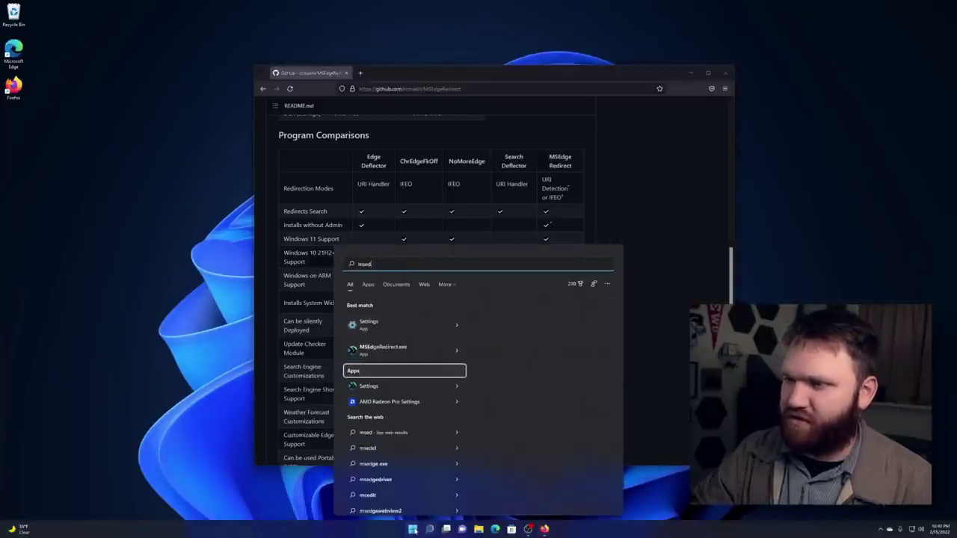
{"action": "left_click", "coordinate": [411, 530]}
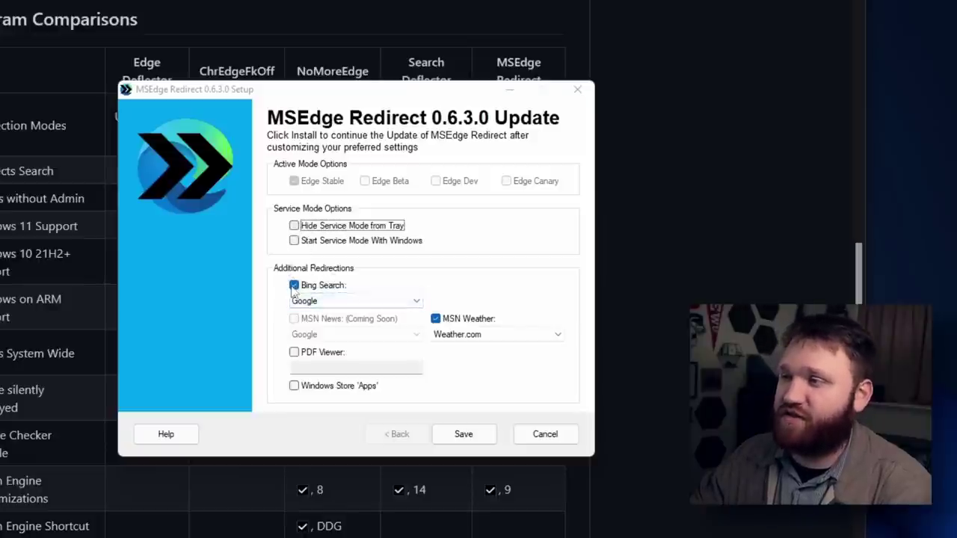
{"action": "left_click", "coordinate": [321, 300]}
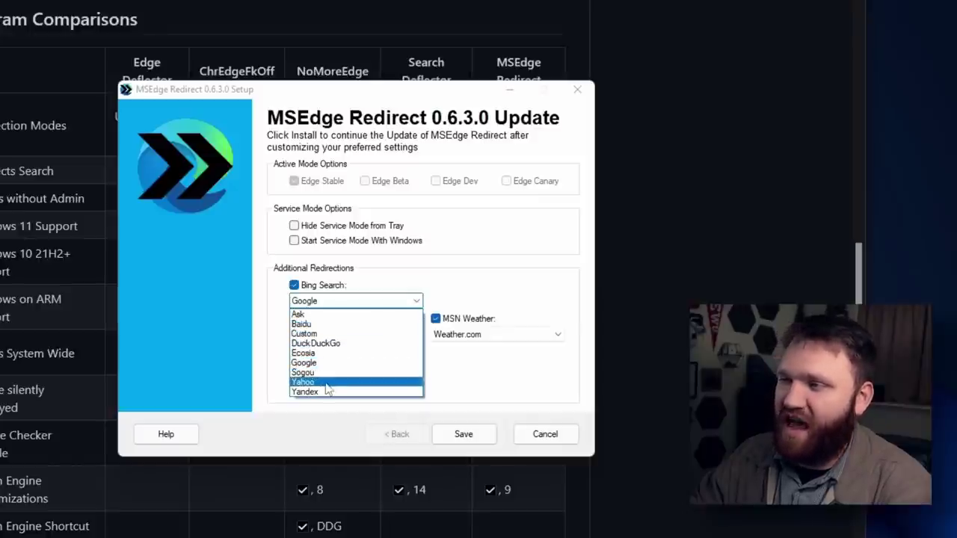
{"action": "left_click", "coordinate": [308, 364]}
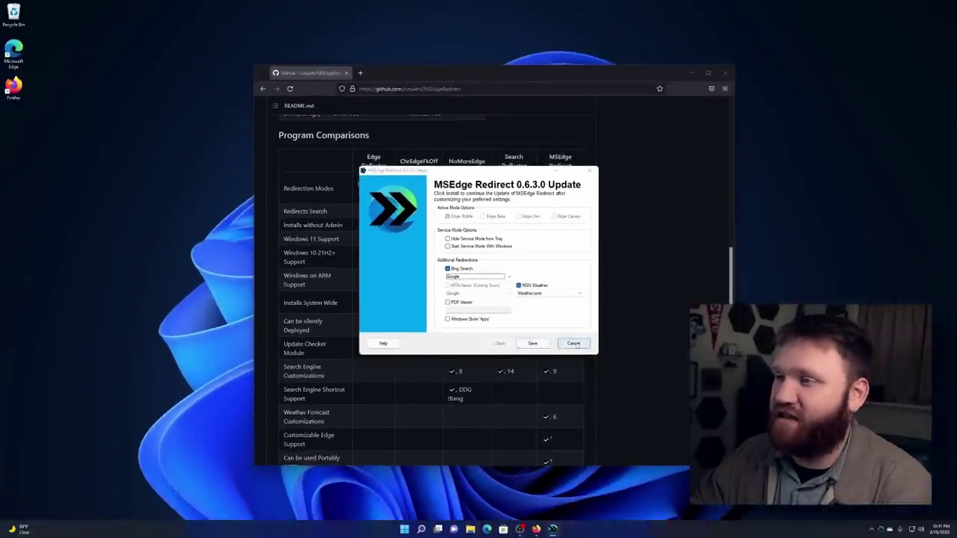
Step: Cancel the MSEdge Redirect update, scroll the GitHub page to the top, and reposition the PowerShell window
{"action": "left_click", "coordinate": [573, 344]}
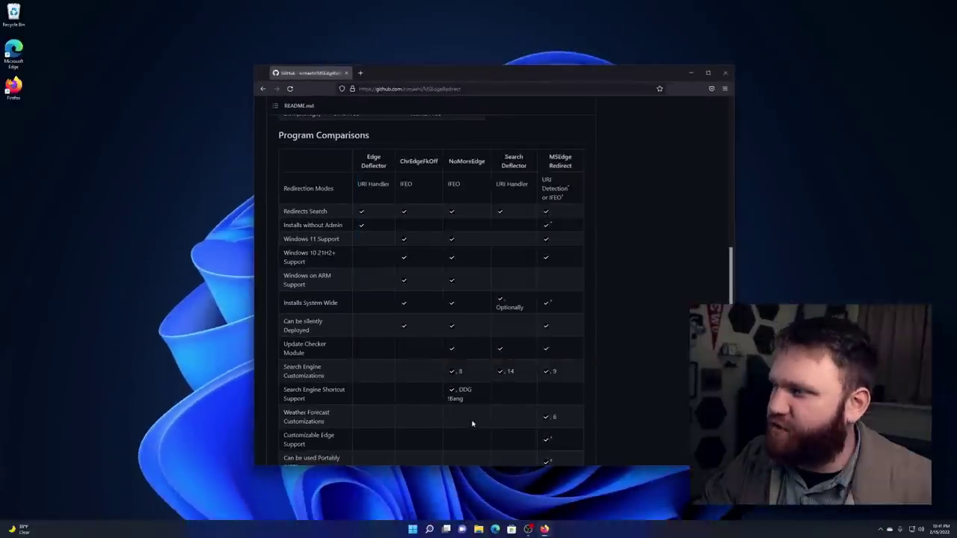
{"action": "scroll", "coordinate": [473, 422], "scroll_direction": "up", "scroll_amount": 10}
{"action": "scroll", "coordinate": [516, 396], "scroll_direction": "down", "scroll_amount": 1}
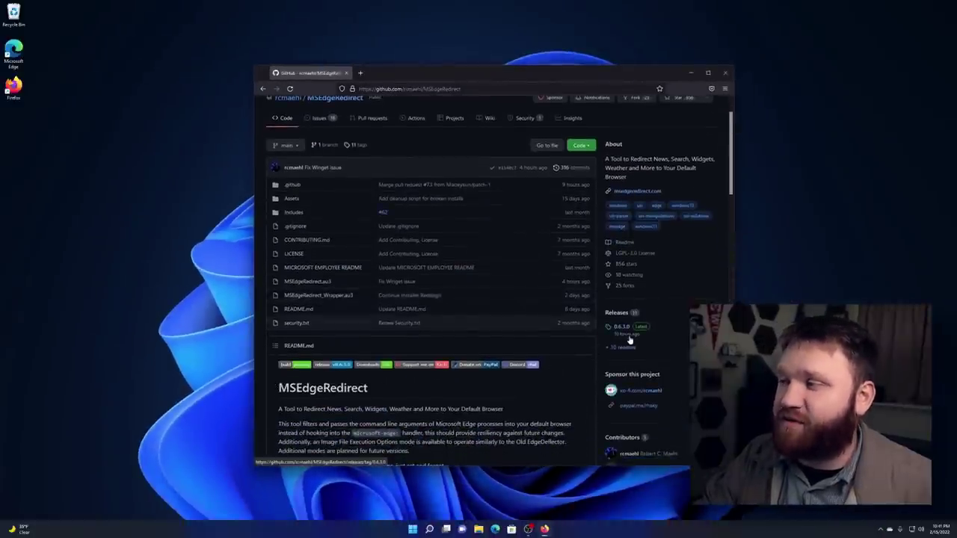
{"action": "scroll", "coordinate": [430, 351], "scroll_direction": "up", "scroll_amount": 1}
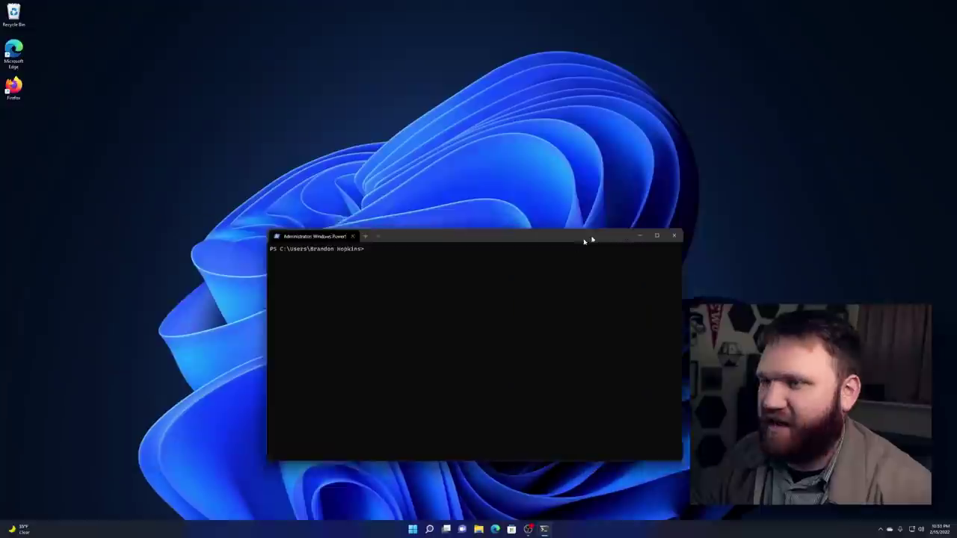
{"action": "left_click_drag", "start_coordinate": [587, 238], "coordinate": [474, 146]}
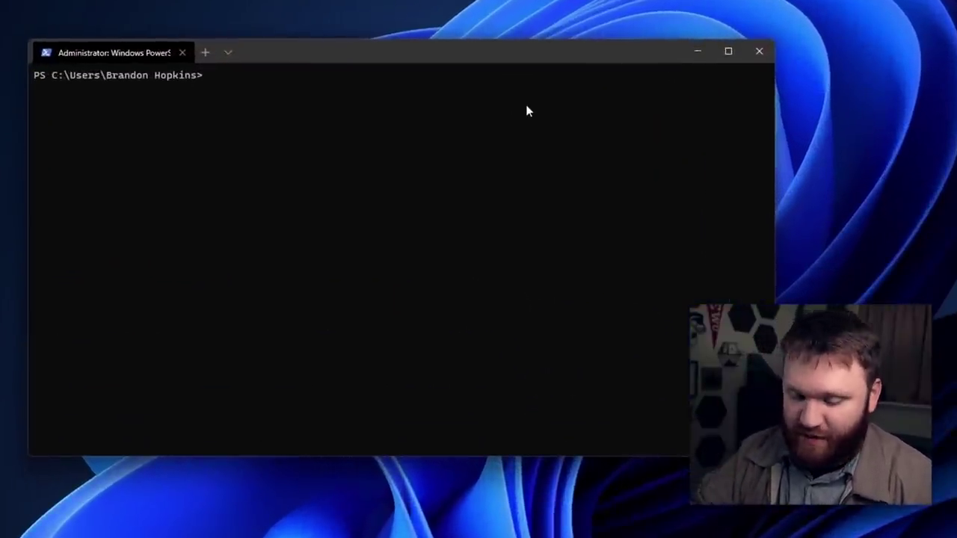
Step: Run 'winget search kdenlive' and copy the KDE.Kdenlive package ID
{"action": "type", "text": "winget search kdenlive"}
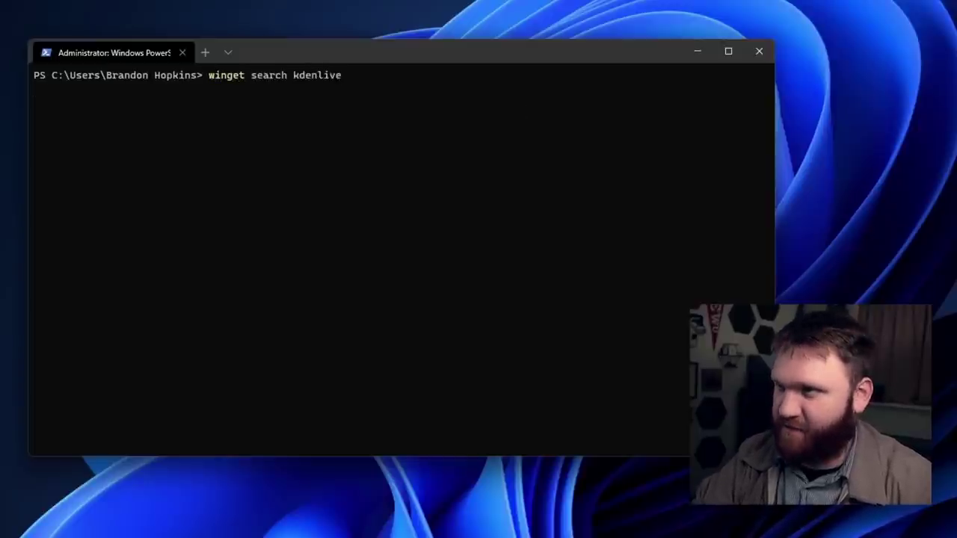
{"action": "key", "text": "Return"}
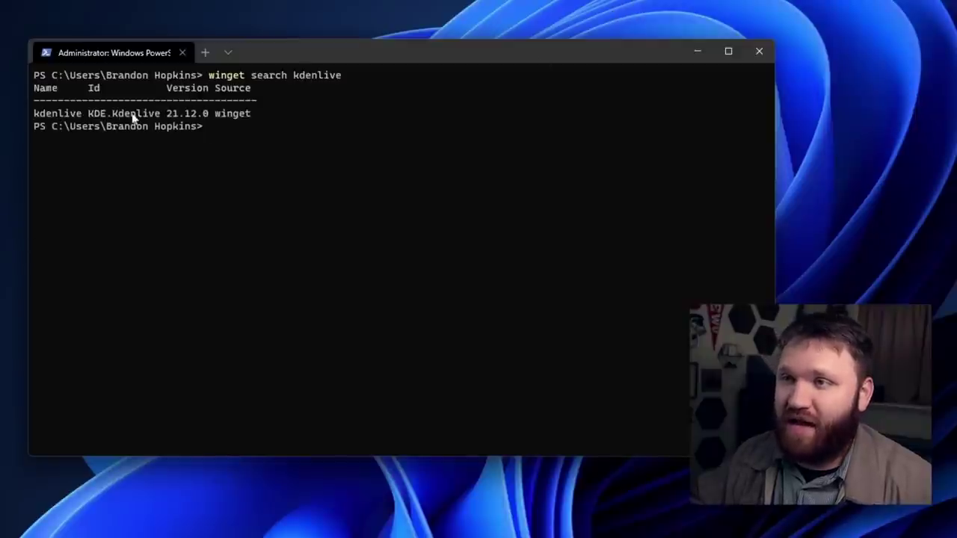
{"action": "left_click_drag", "start_coordinate": [161, 118], "coordinate": [93, 119]}
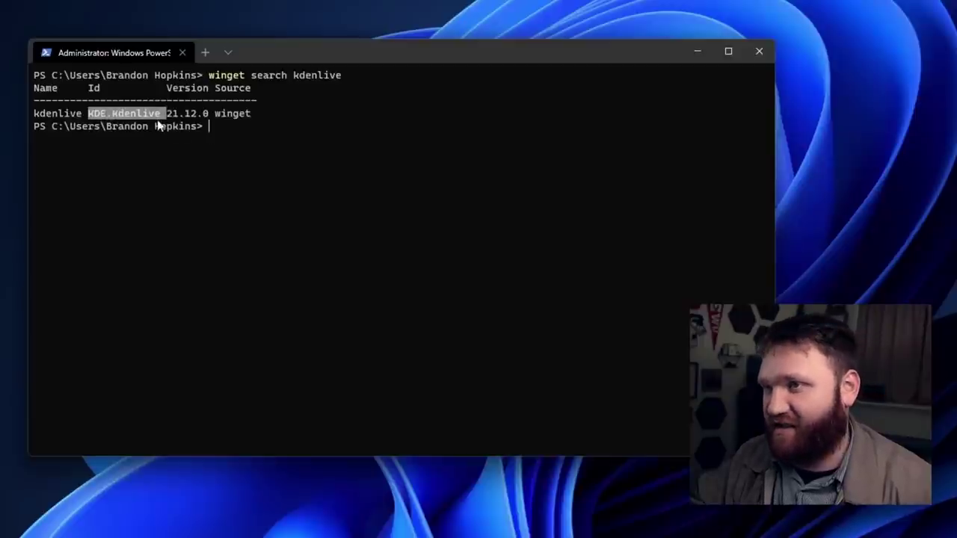
{"action": "key", "text": "ctrl+c"}
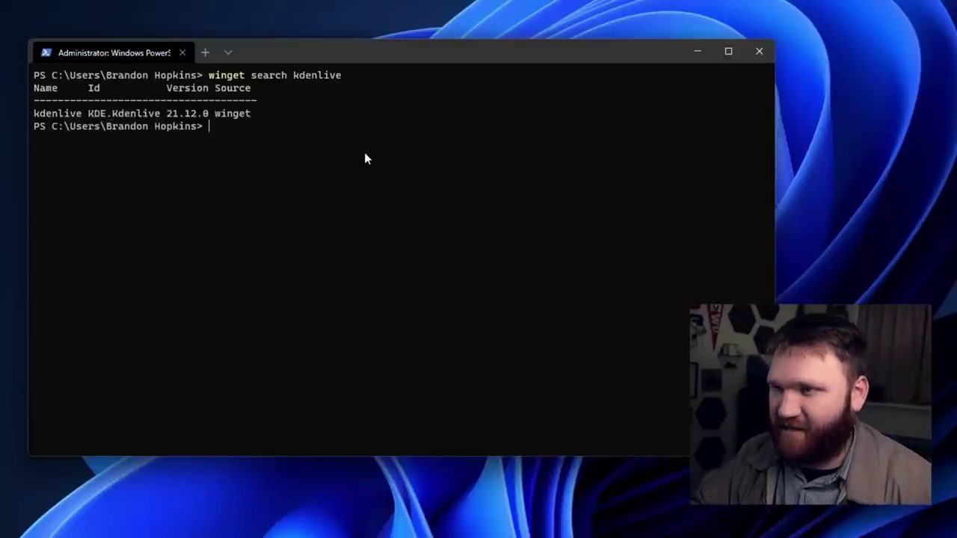
Step: Rerun the search as 'winget search 7zip' and select the NanaZip Preview package ID
{"action": "key", "text": "Up"}
{"action": "key", "text": "BackSpace"}
{"action": "key", "text": "BackSpace"}
{"action": "key", "text": "BackSpace"}
{"action": "key", "text": "BackSpace"}
{"action": "key", "text": "BackSpace"}
{"action": "key", "text": "BackSpace"}
{"action": "key", "text": "BackSpace"}
{"action": "key", "text": "BackSpace"}
{"action": "type", "text": "7zip"}
{"action": "key", "text": "Return"}
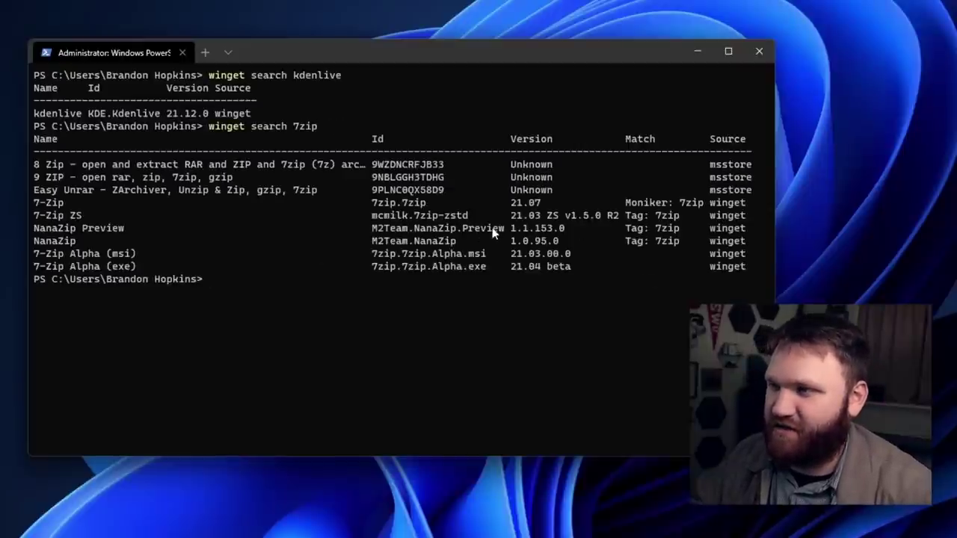
{"action": "left_click_drag", "start_coordinate": [374, 234], "coordinate": [508, 232]}
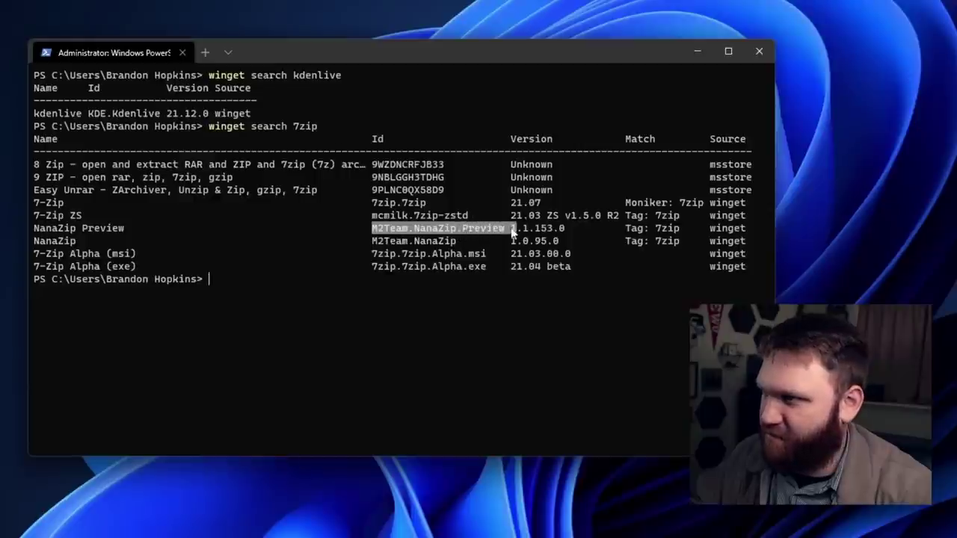
Step: Clear the terminal and search Chocolatey for kdenlive
{"action": "type", "text": "clea"}
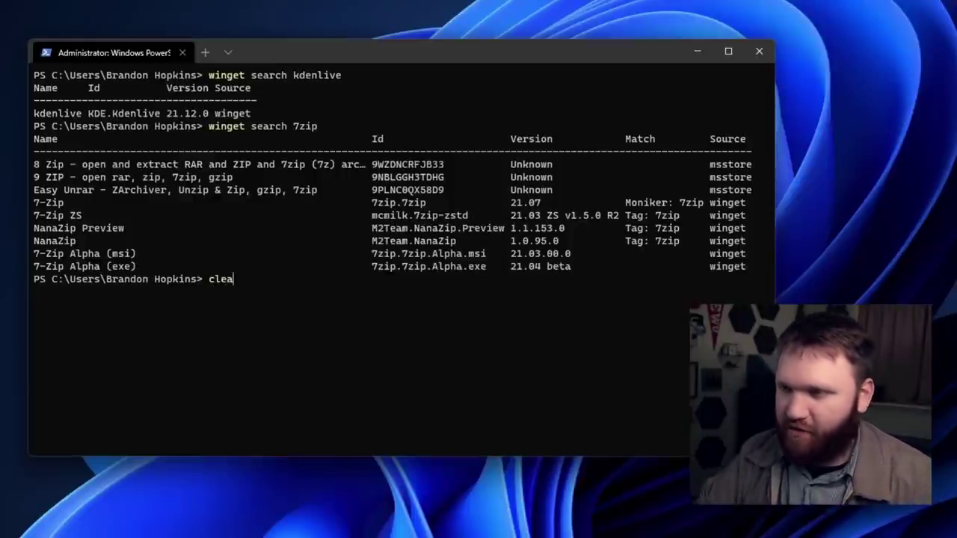
{"action": "type", "text": "r"}
{"action": "key", "text": "Return"}
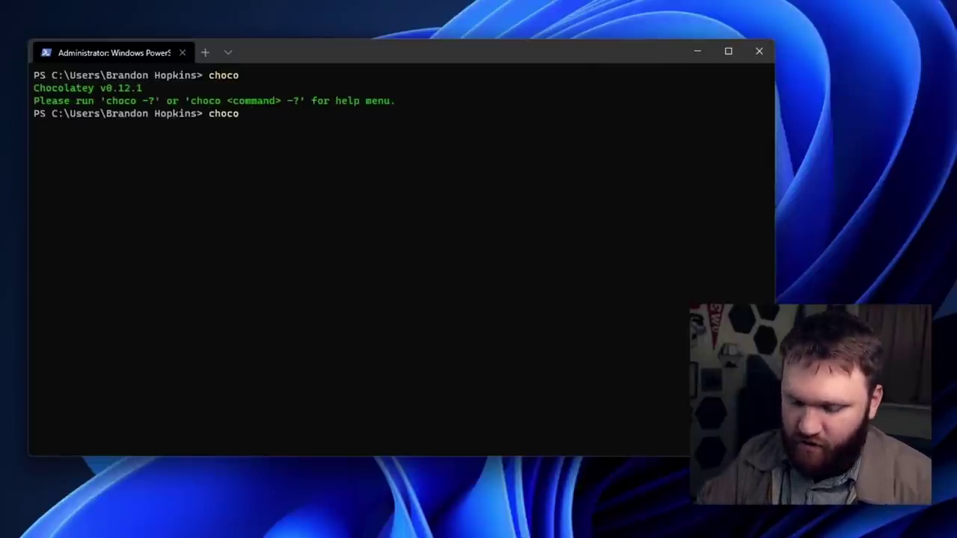
{"action": "type", "text": "rch kdenlive"}
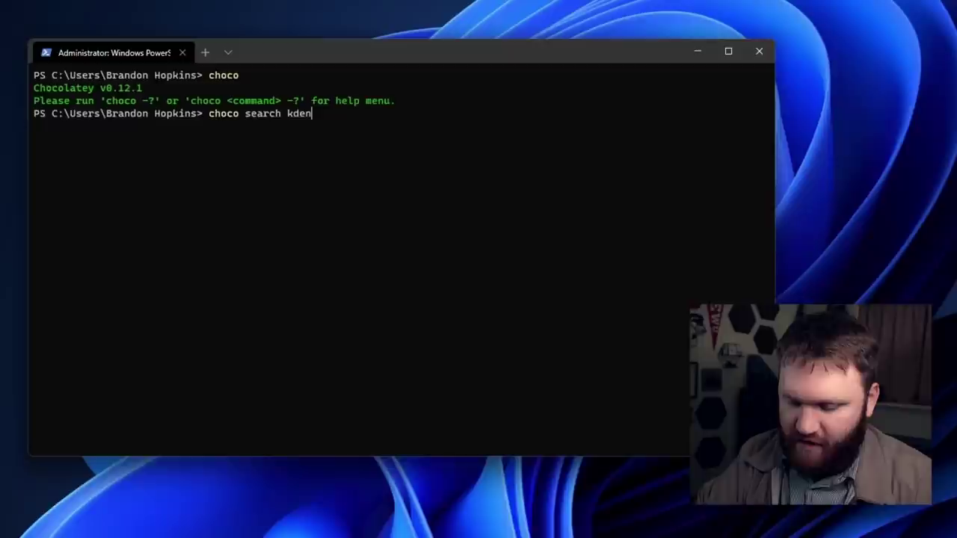
{"action": "key", "text": "Return"}
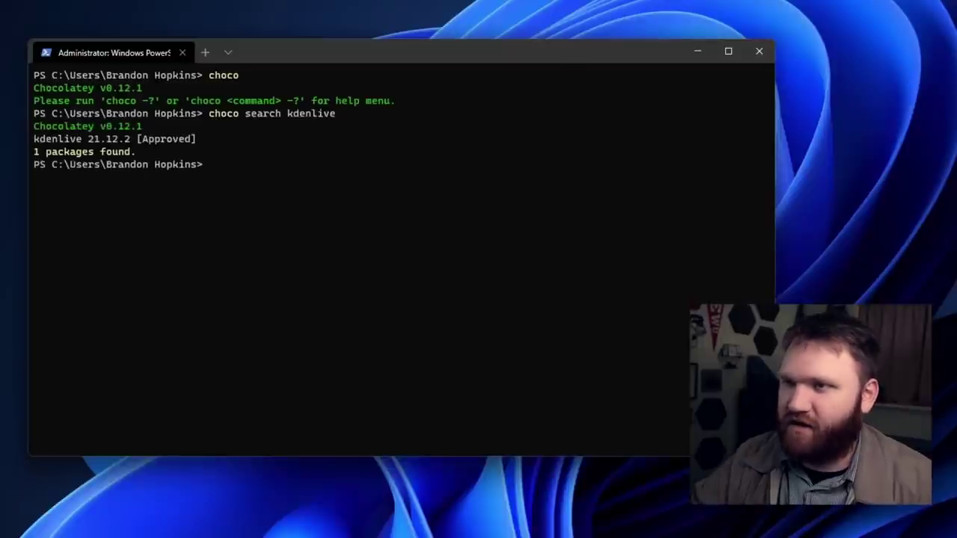
Step: Install kdenlive with 'choco install kdenlive', answering y to the install script prompt
{"action": "key", "text": "Up"}
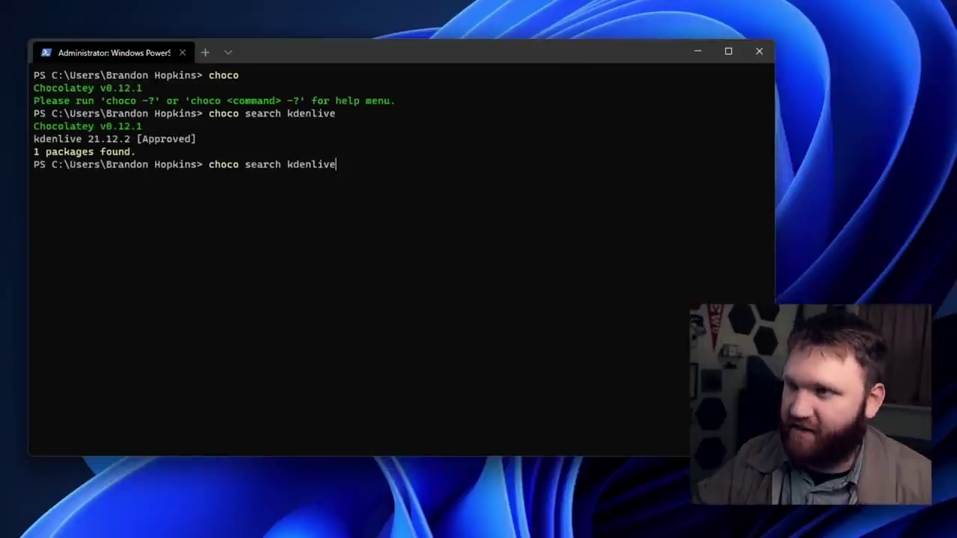
{"action": "key", "text": "BackSpace"}
{"action": "key", "text": "BackSpace"}
{"action": "key", "text": "BackSpace"}
{"action": "key", "text": "BackSpace"}
{"action": "key", "text": "BackSpace"}
{"action": "key", "text": "BackSpace"}
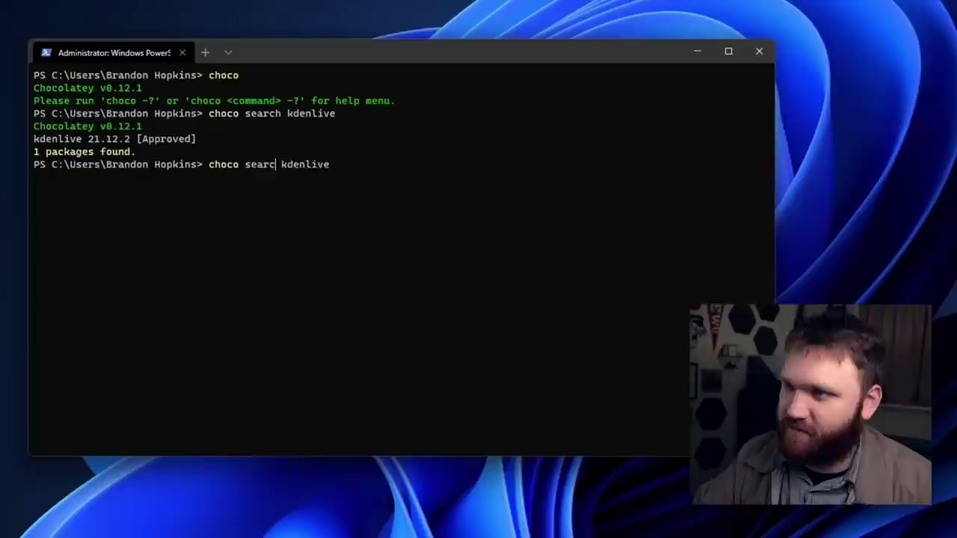
{"action": "type", "text": "install"}
{"action": "key", "text": "Return"}
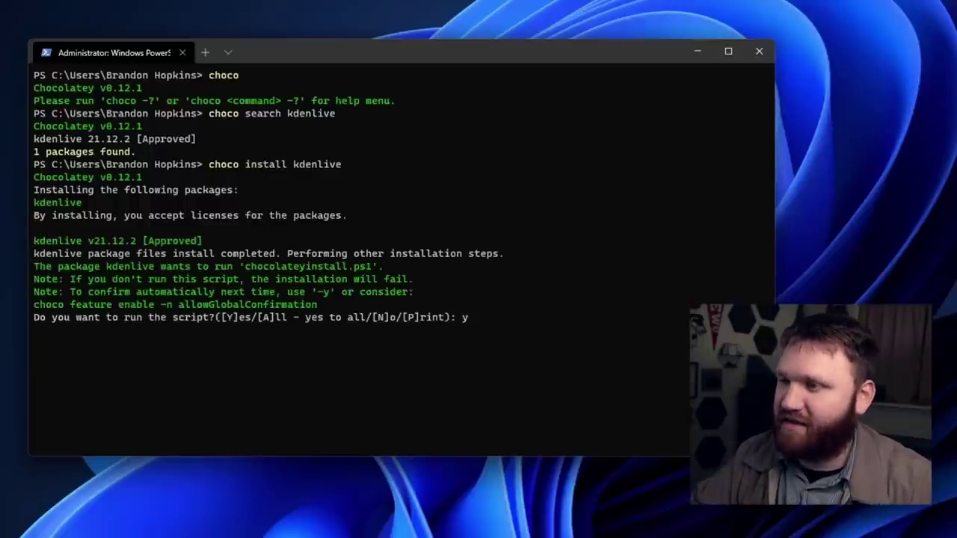
{"action": "key", "text": "Return"}
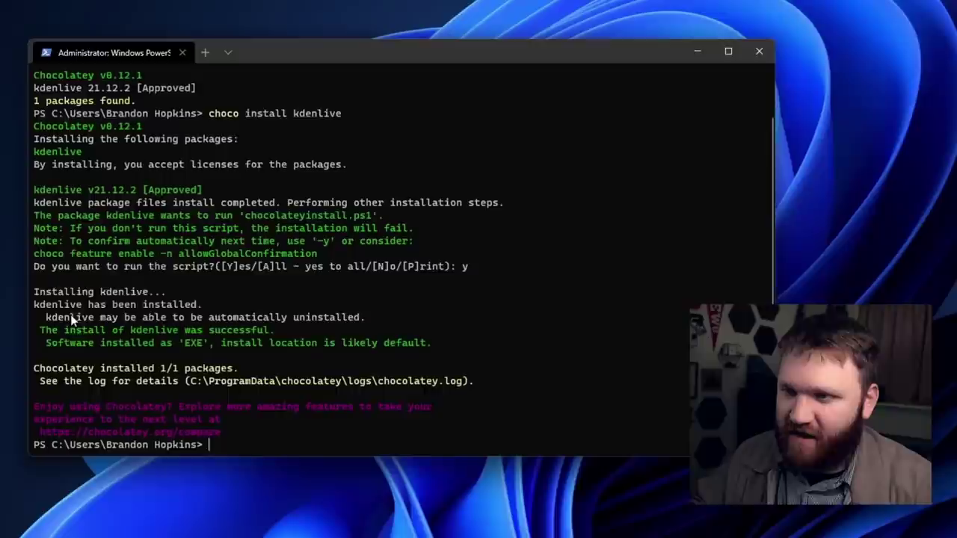
Step: Launch the newly installed Kdenlive from the Start menu
{"action": "key", "text": "super"}
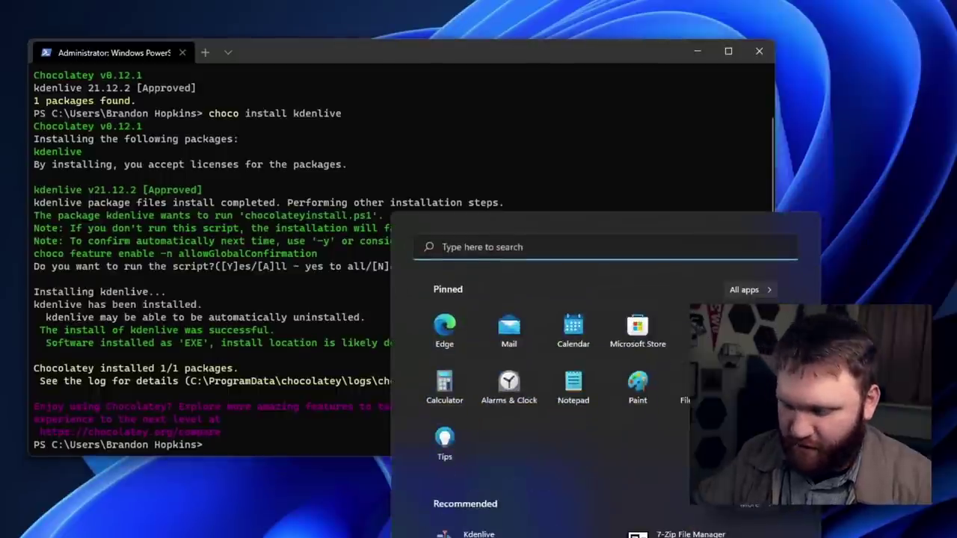
{"action": "type", "text": "kdenlive"}
{"action": "key", "text": "Return"}
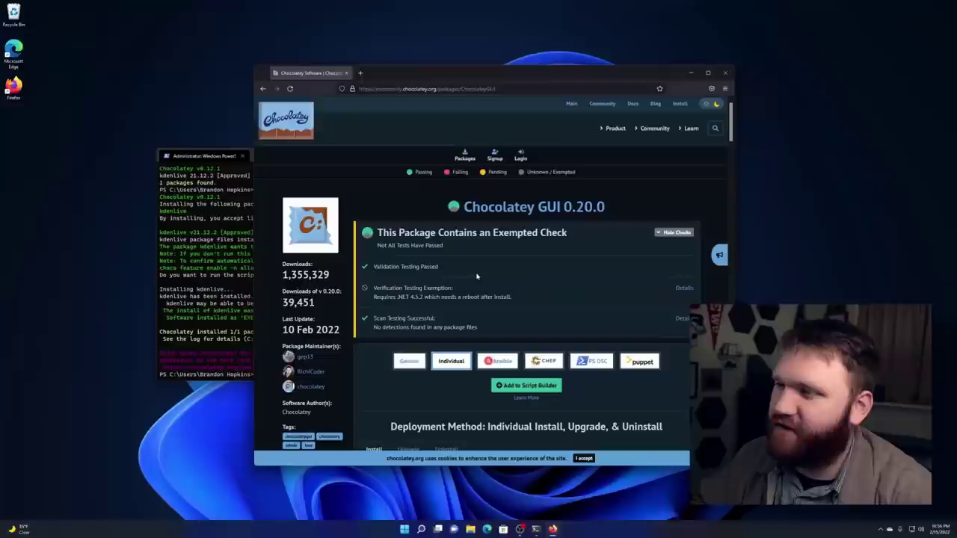
Step: Scroll through the Chocolatey GUI 0.20.0 package page in Firefox and return to the top
{"action": "scroll", "coordinate": [494, 273], "scroll_direction": "down", "scroll_amount": 2}
{"action": "scroll", "coordinate": [494, 273], "scroll_direction": "up", "scroll_amount": 1}
{"action": "scroll", "coordinate": [493, 273], "scroll_direction": "down", "scroll_amount": 1}
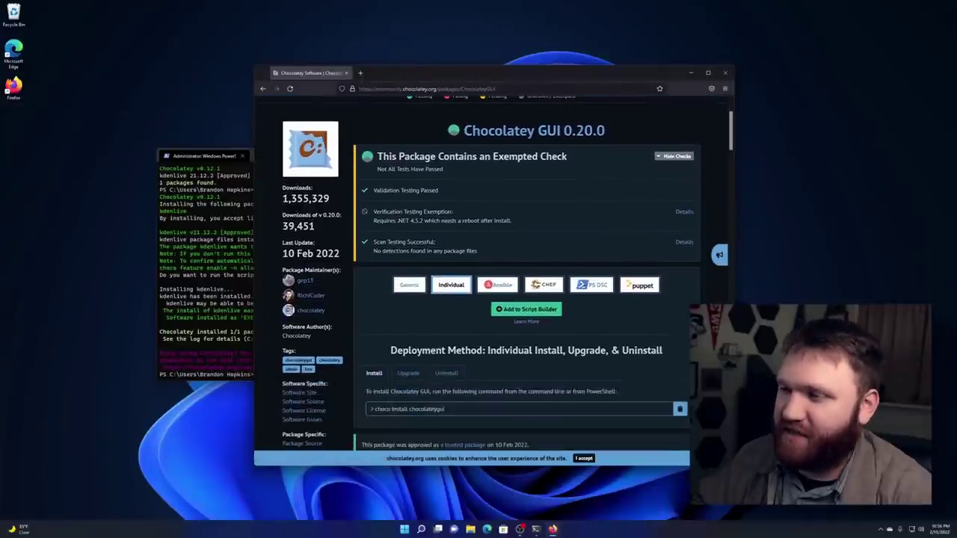
{"action": "scroll", "coordinate": [633, 404], "scroll_direction": "down", "scroll_amount": 1}
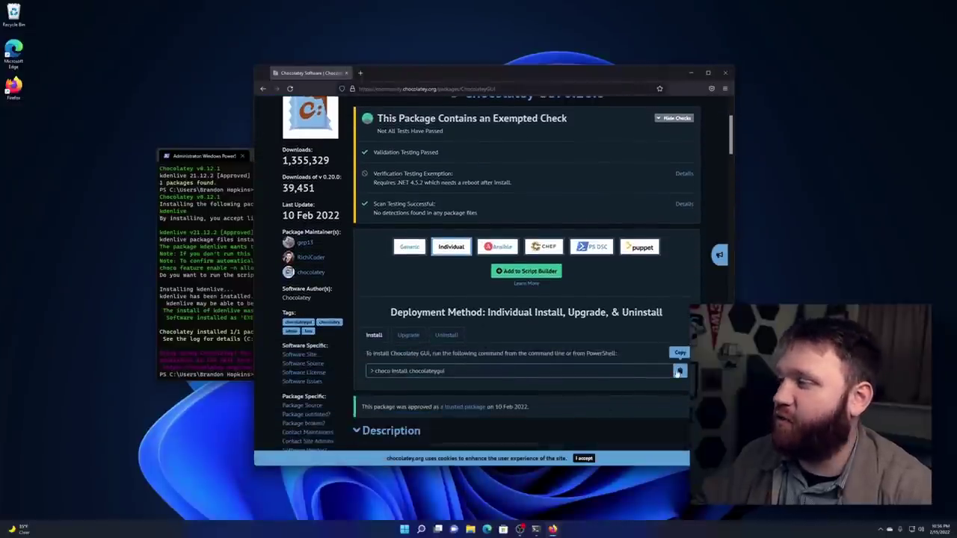
{"action": "scroll", "coordinate": [523, 172], "scroll_direction": "up", "scroll_amount": 3}
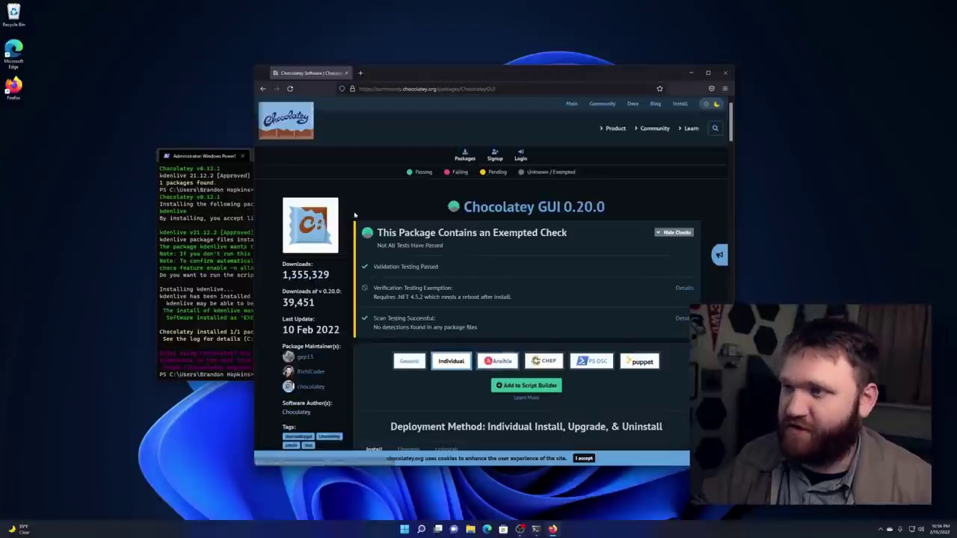
Step: Close Firefox and run the pasted 'choco install chocolateygui', answering y to the script prompt
{"action": "left_click", "coordinate": [723, 73]}
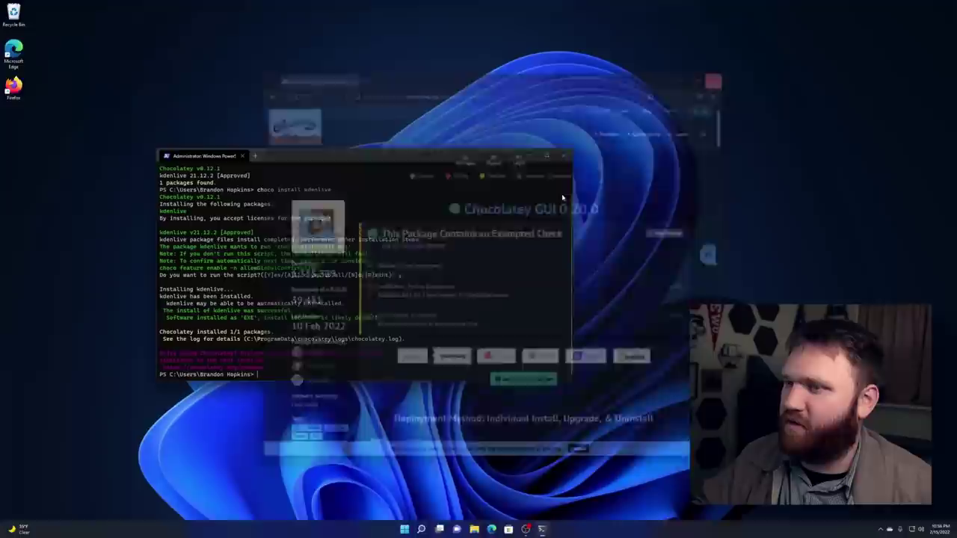
{"action": "key", "text": "ctrl+v"}
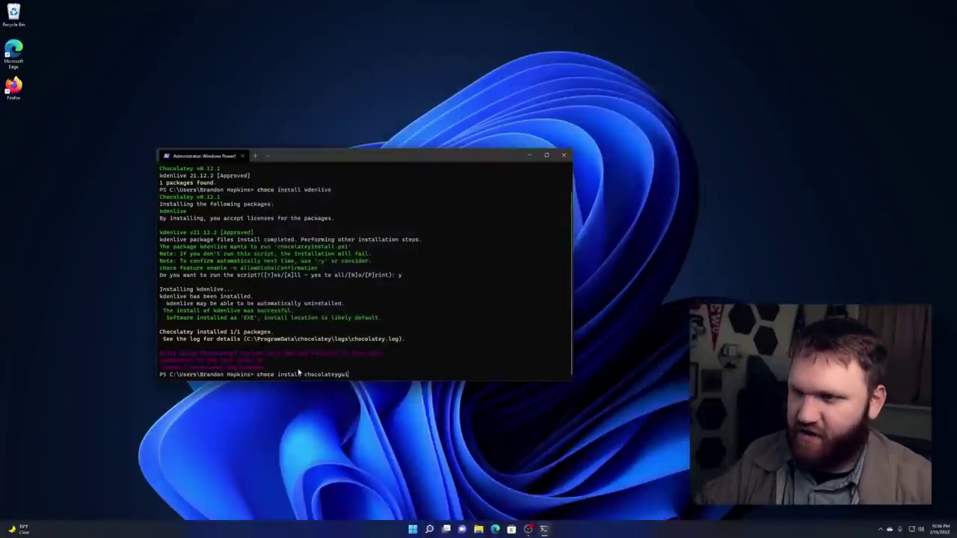
{"action": "key", "text": "Return"}
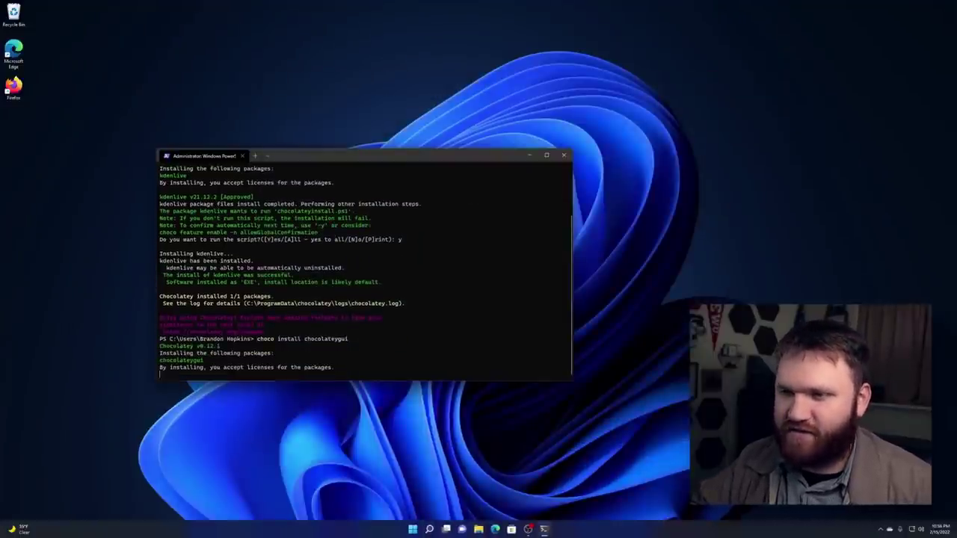
{"action": "type", "text": "y"}
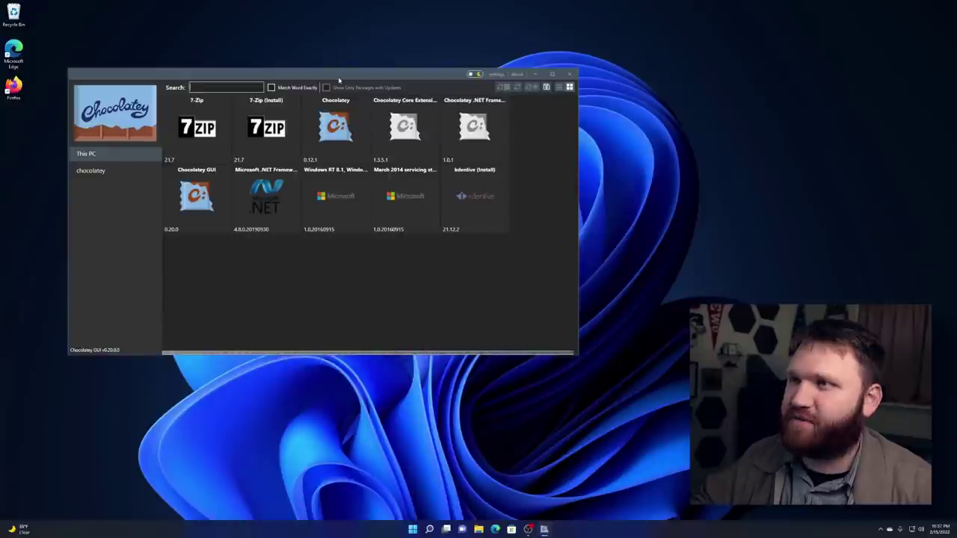
{"action": "left_click_drag", "start_coordinate": [342, 79], "coordinate": [379, 141]}
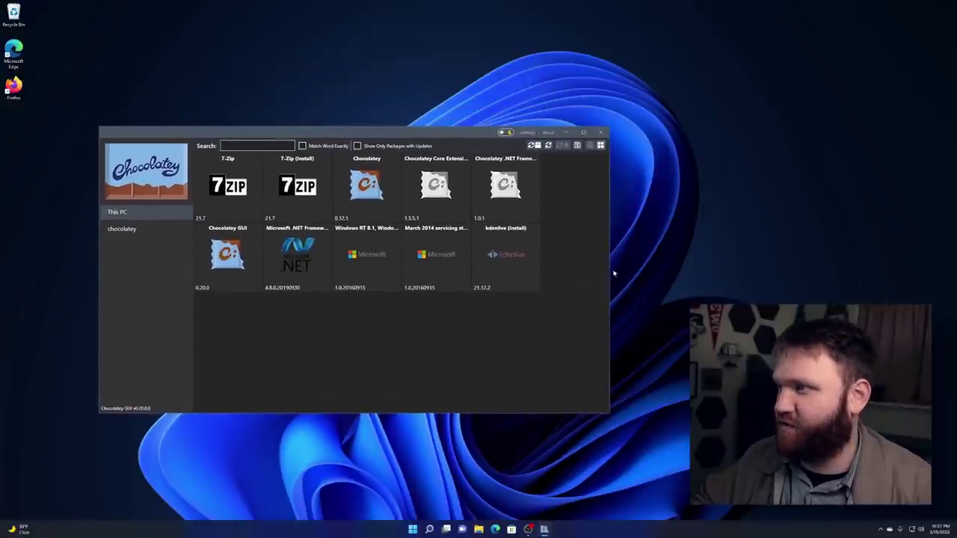
Step: Narrow the window and list packages from the online chocolatey source
{"action": "left_click_drag", "start_coordinate": [610, 268], "coordinate": [561, 268]}
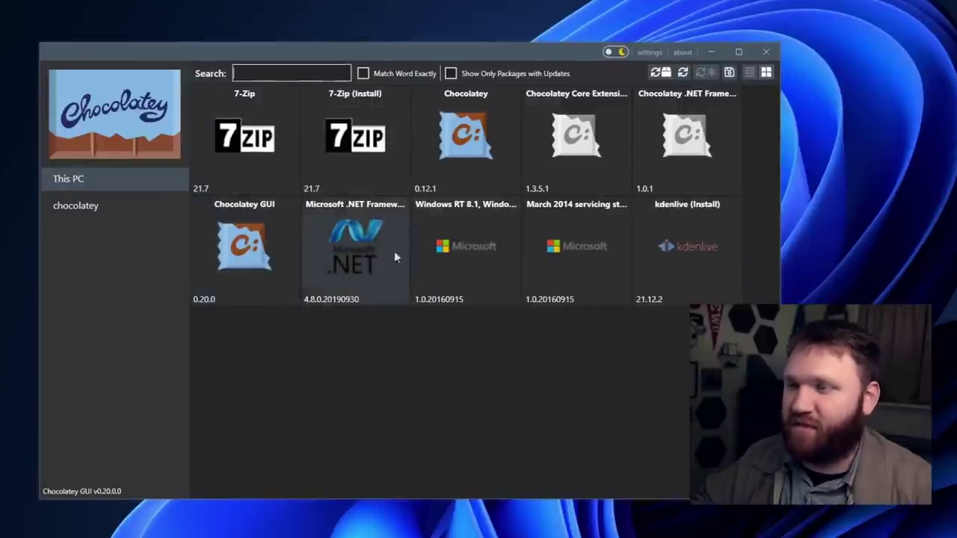
{"action": "left_click", "coordinate": [81, 204]}
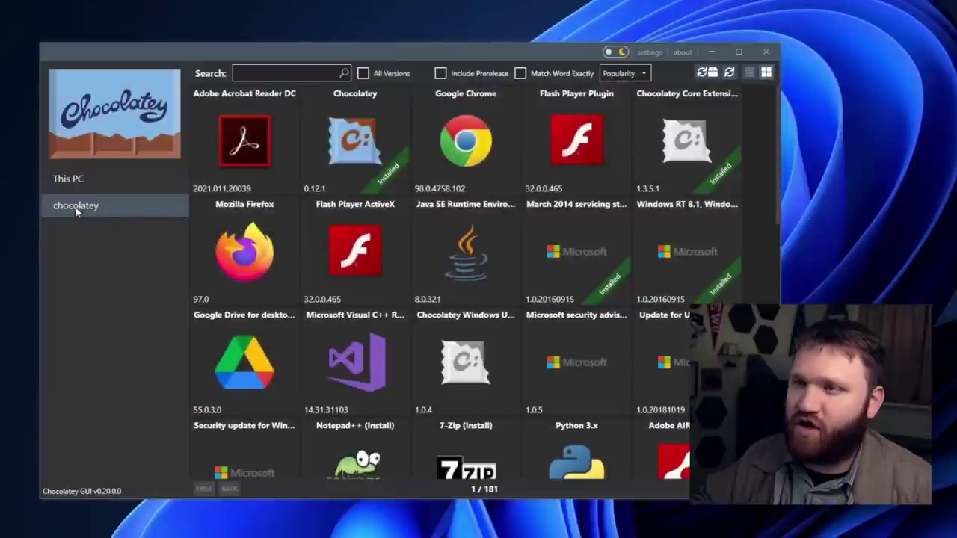
{"action": "scroll", "coordinate": [476, 242], "scroll_direction": "down", "scroll_amount": 4}
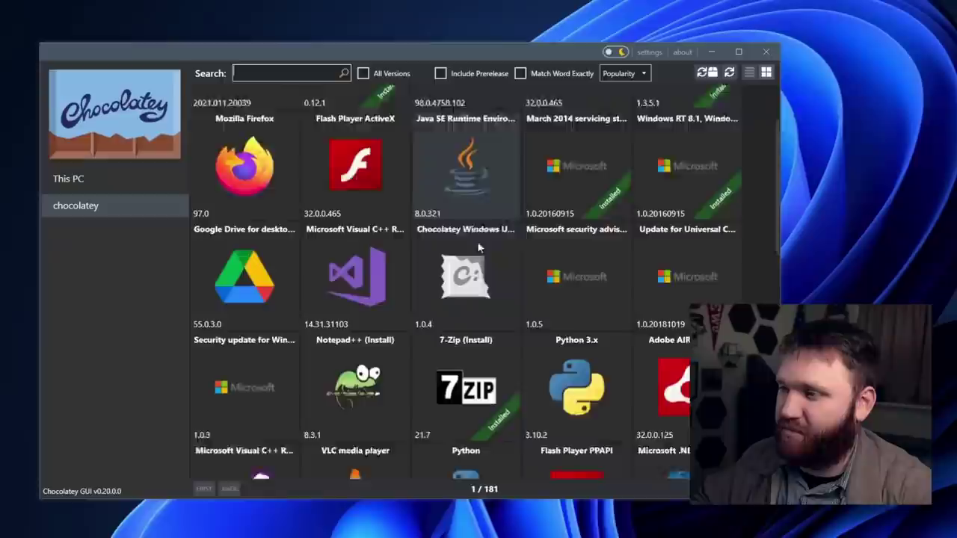
{"action": "scroll", "coordinate": [478, 245], "scroll_direction": "down", "scroll_amount": 5}
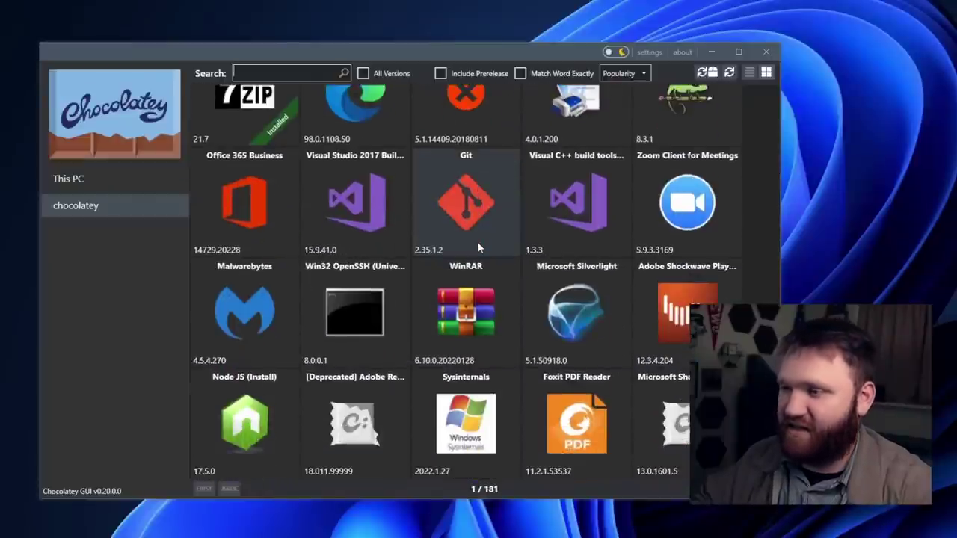
{"action": "scroll", "coordinate": [478, 245], "scroll_direction": "up", "scroll_amount": 4}
{"action": "scroll", "coordinate": [479, 247], "scroll_direction": "up", "scroll_amount": 5}
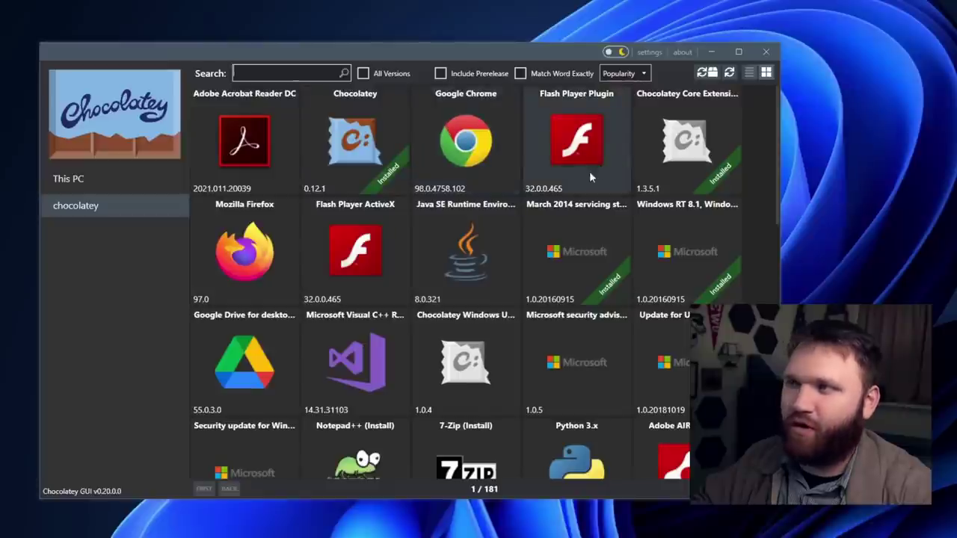
{"action": "scroll", "coordinate": [280, 327], "scroll_direction": "down", "scroll_amount": 1}
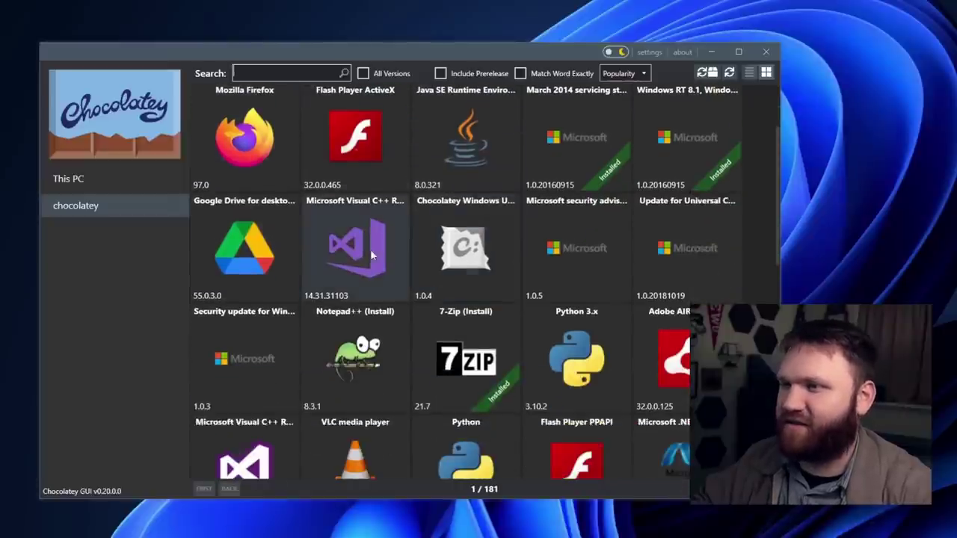
{"action": "scroll", "coordinate": [366, 251], "scroll_direction": "down", "scroll_amount": 1}
{"action": "scroll", "coordinate": [591, 299], "scroll_direction": "up", "scroll_amount": 2}
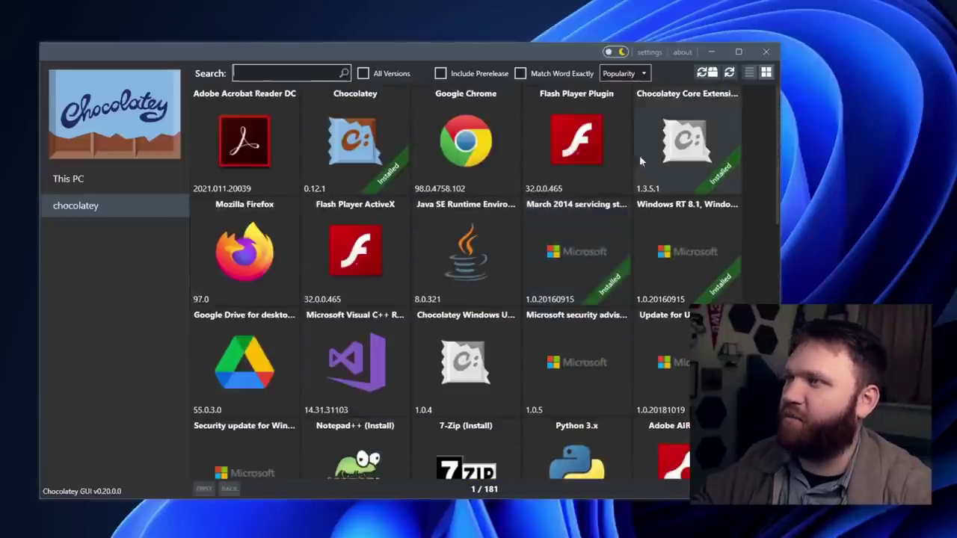
Step: Sort the packages A-Z and move to page 2, expanding Console Output
{"action": "left_click", "coordinate": [637, 73]}
{"action": "left_click", "coordinate": [609, 98]}
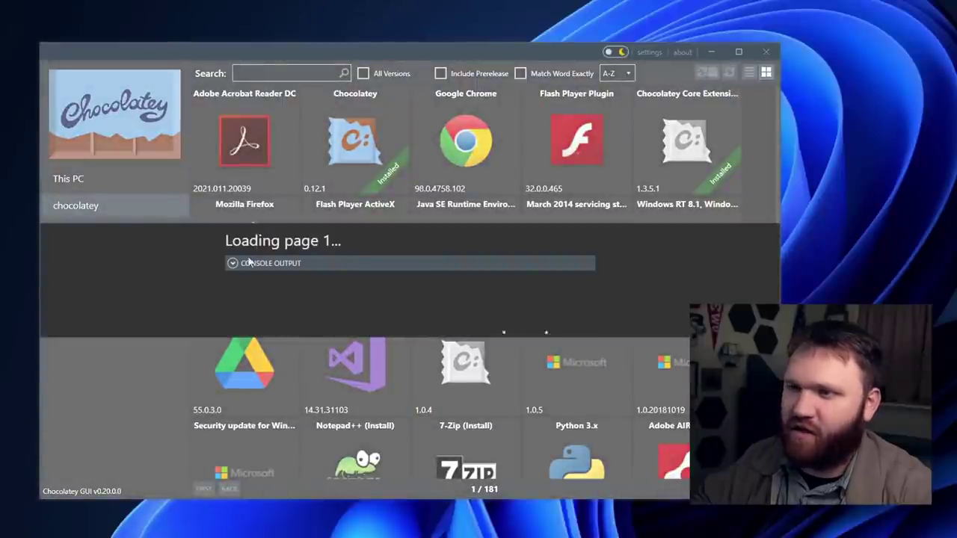
{"action": "left_click", "coordinate": [233, 264]}
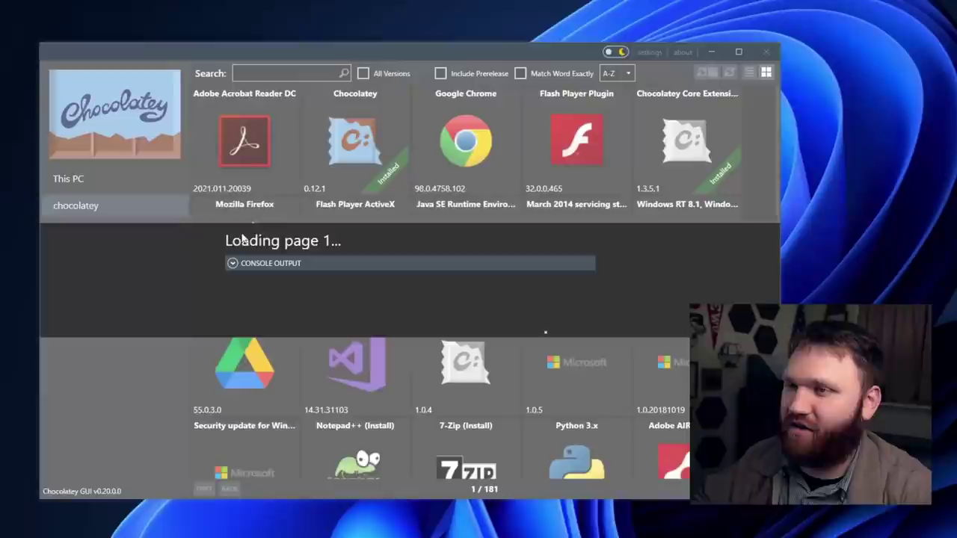
{"action": "scroll", "coordinate": [503, 187], "scroll_direction": "down", "scroll_amount": 6}
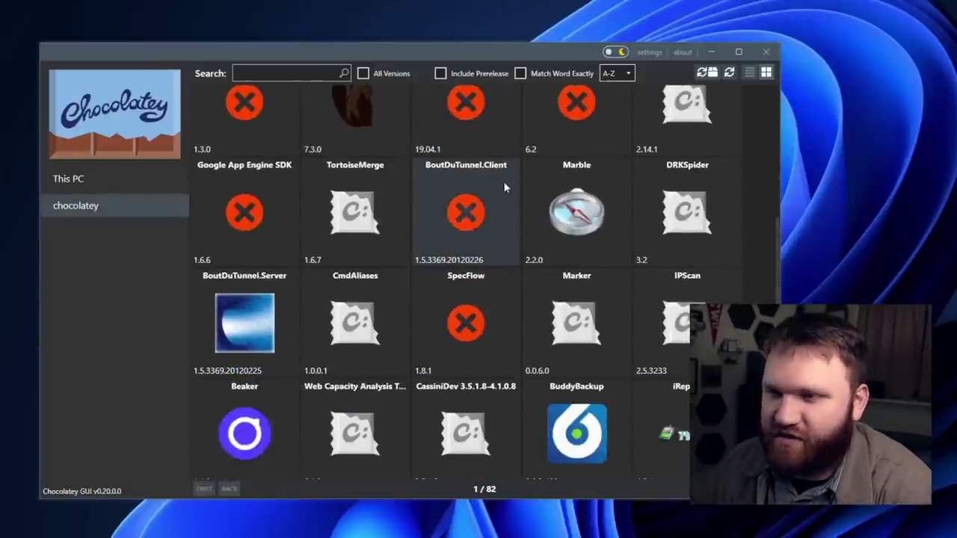
{"action": "scroll", "coordinate": [505, 187], "scroll_direction": "down", "scroll_amount": 2}
{"action": "scroll", "coordinate": [504, 187], "scroll_direction": "down", "scroll_amount": 1}
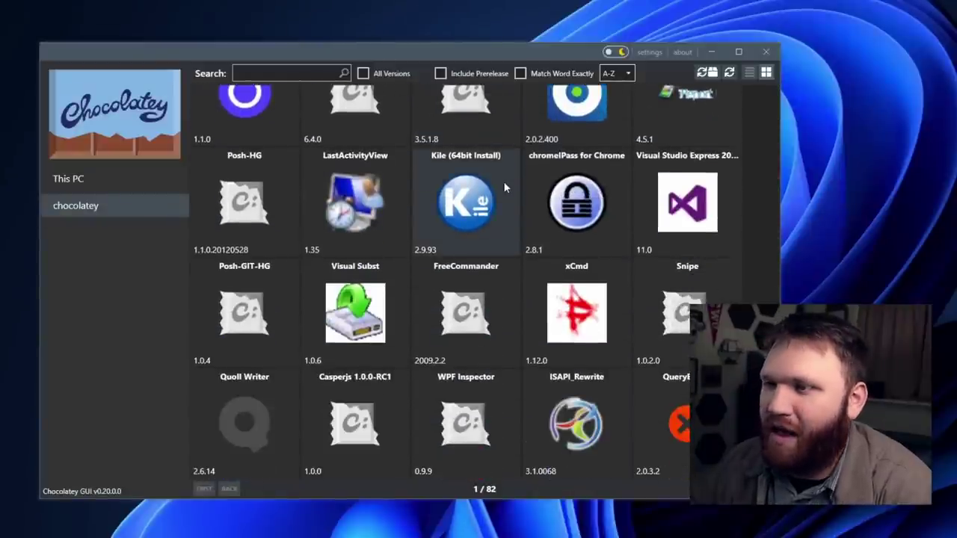
{"action": "left_click", "coordinate": [740, 489]}
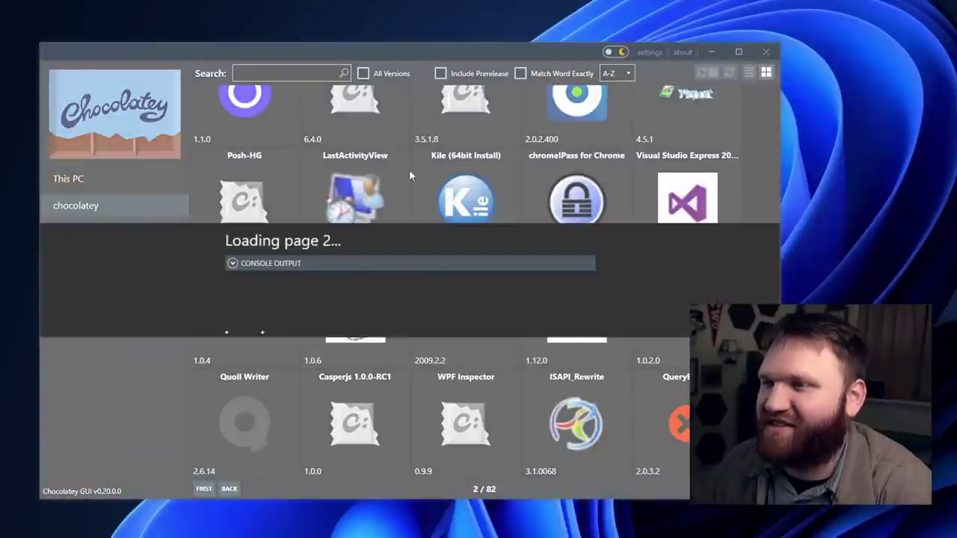
{"action": "left_click", "coordinate": [274, 264]}
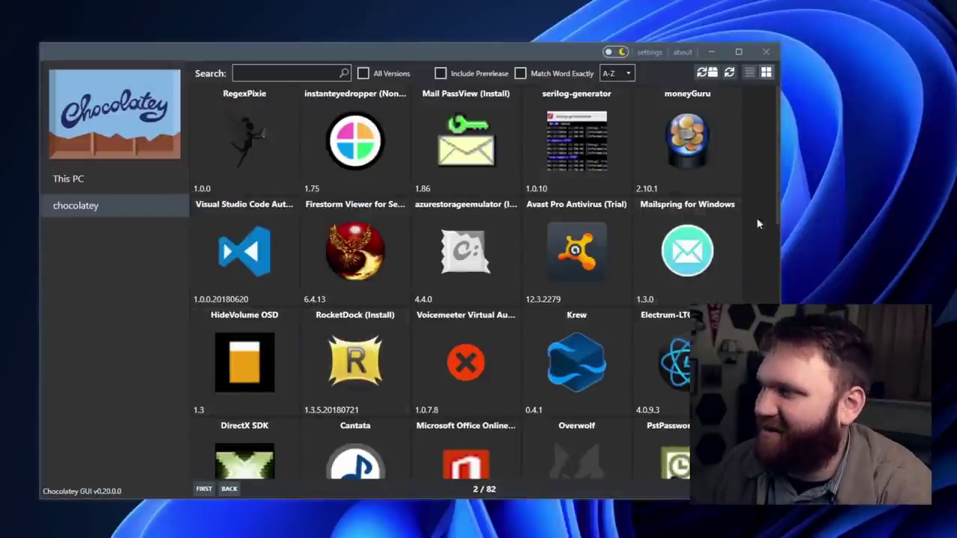
Step: Install the Mailspring for Windows package and view its console log
{"action": "left_click", "coordinate": [677, 260]}
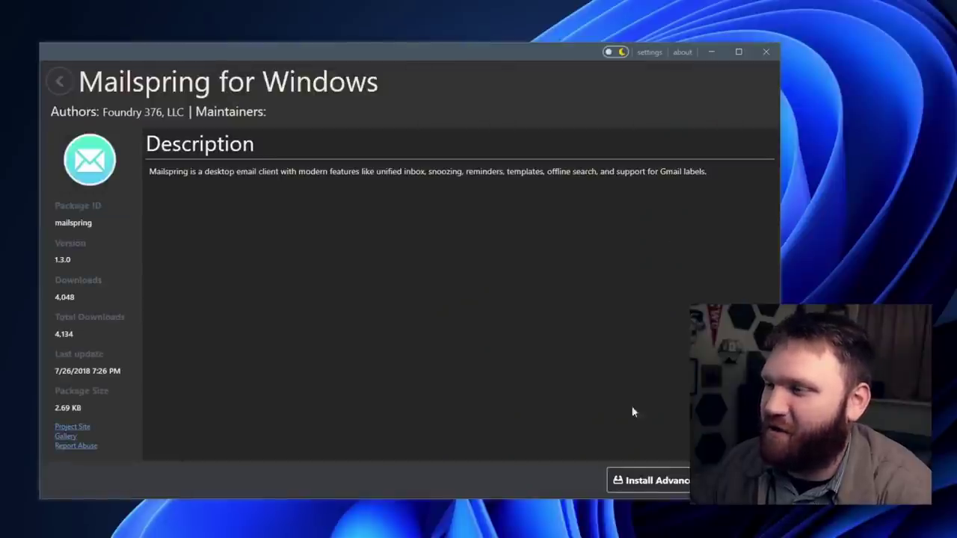
{"action": "left_click", "coordinate": [737, 480]}
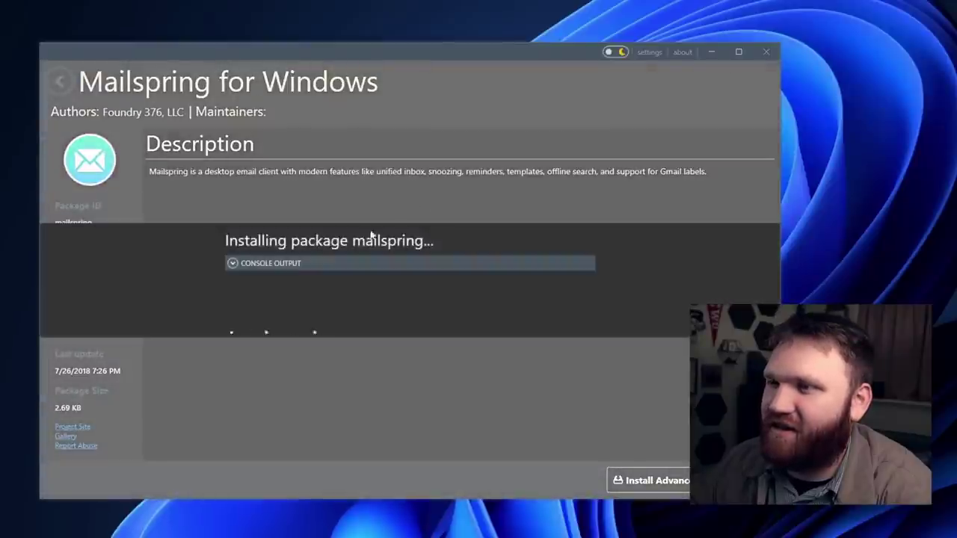
{"action": "left_click", "coordinate": [288, 265]}
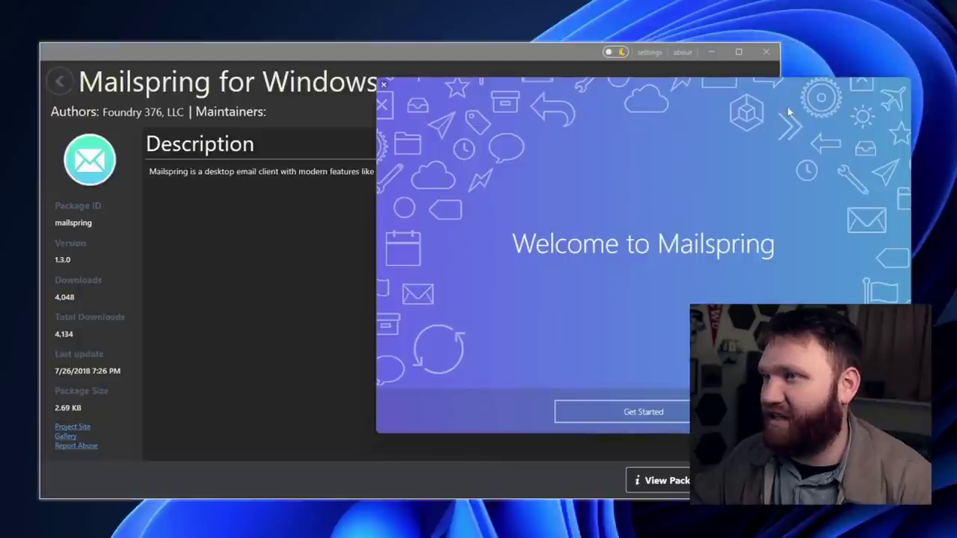
Step: Bring Chocolatey GUI in front of Mailspring and close it
{"action": "left_click", "coordinate": [496, 47]}
{"action": "left_click_drag", "start_coordinate": [496, 47], "coordinate": [501, 68]}
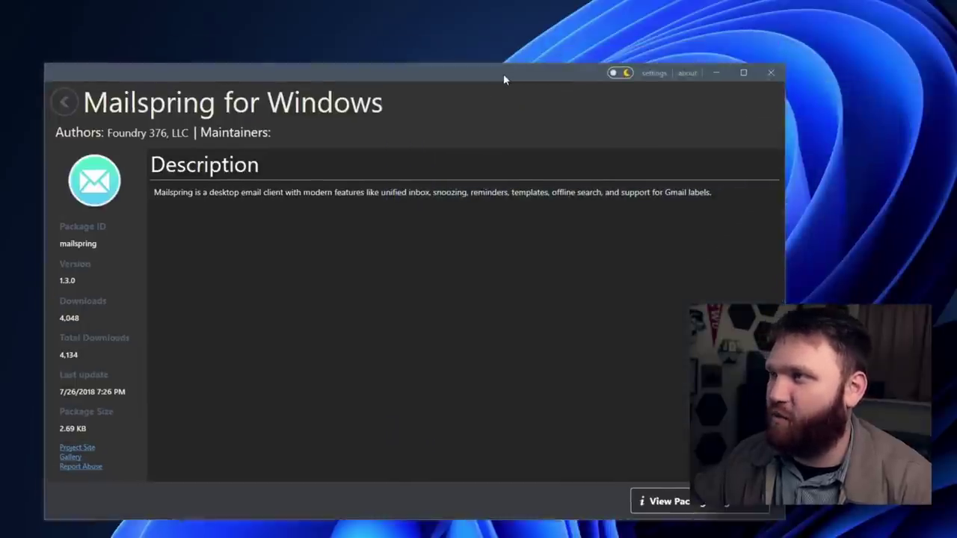
{"action": "left_click", "coordinate": [773, 74]}
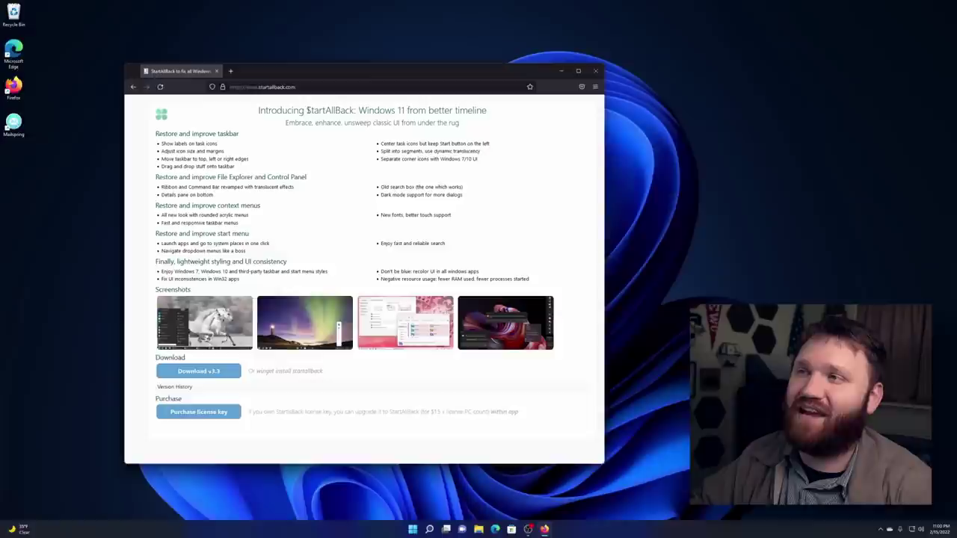
Step: Review the StartAllBack homepage feature list in Firefox
{"action": "left_click", "coordinate": [354, 111]}
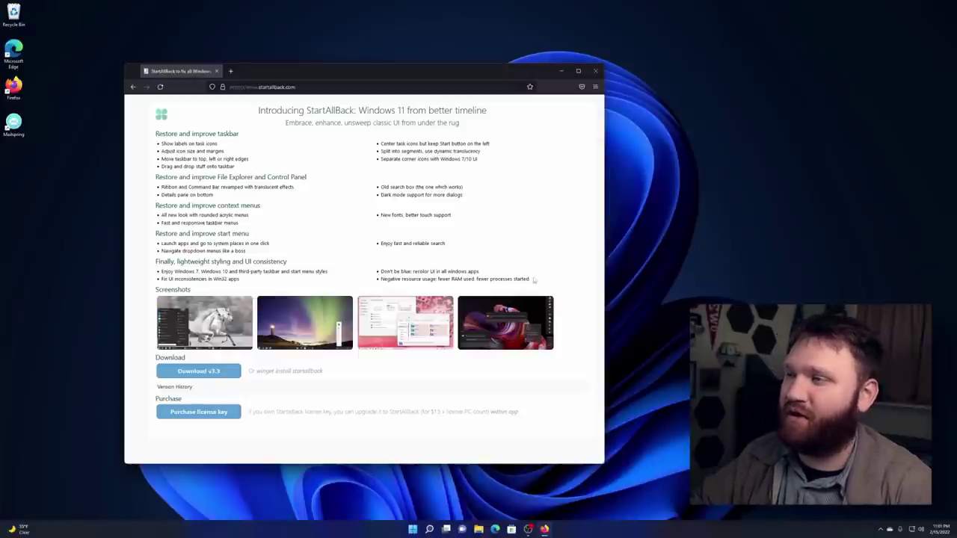
{"action": "left_click_drag", "start_coordinate": [533, 280], "coordinate": [154, 136]}
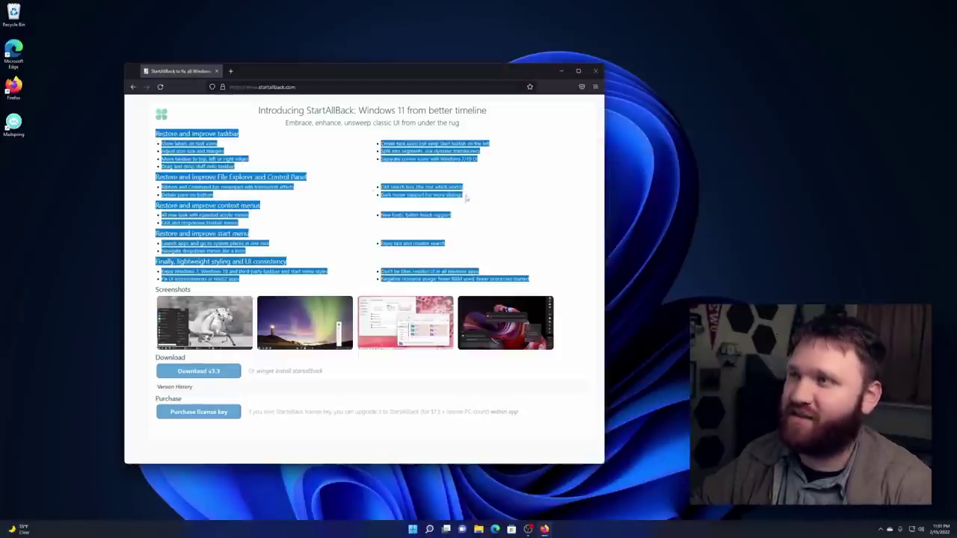
{"action": "left_click", "coordinate": [512, 202]}
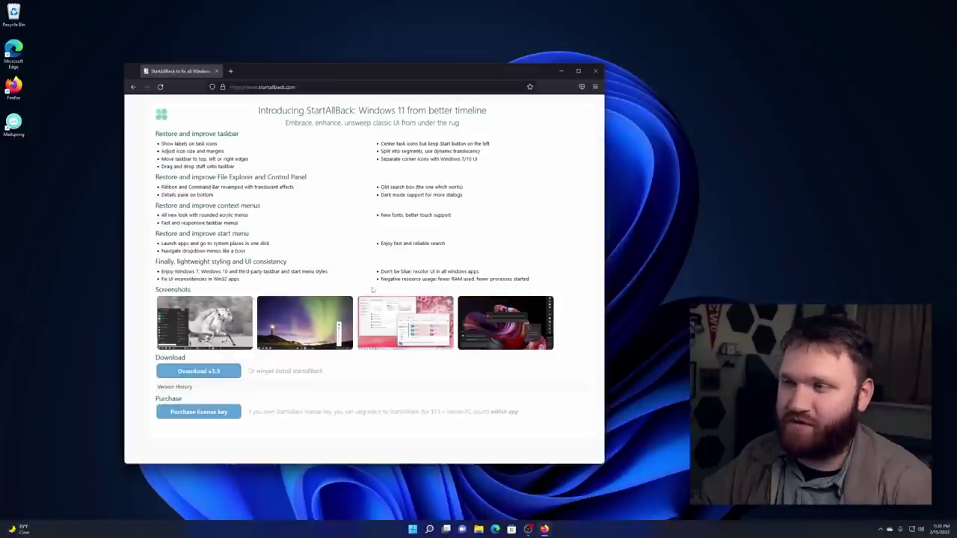
Step: Launch Notepad and open its File menu to inspect the menu styling
{"action": "left_click", "coordinate": [419, 527]}
{"action": "type", "text": "notepad"}
{"action": "key", "text": "Return"}
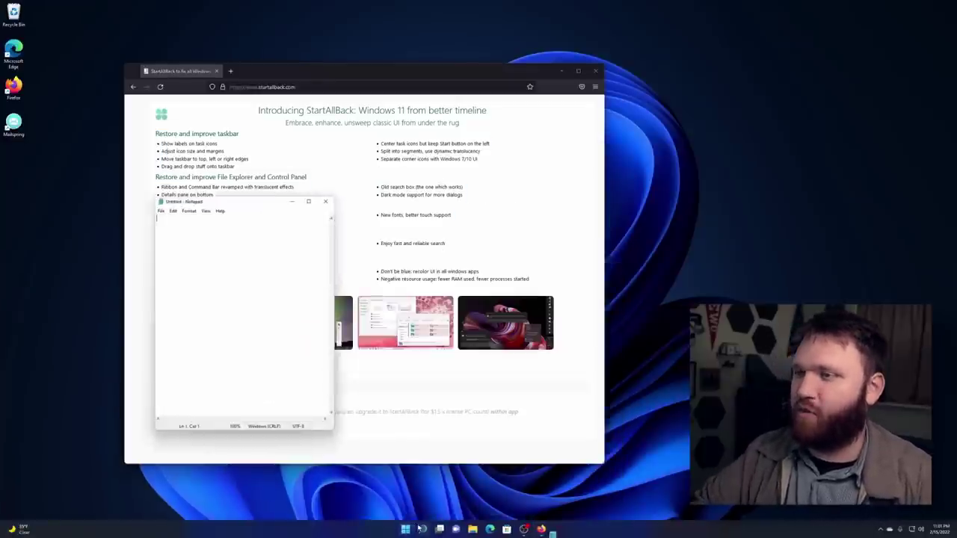
{"action": "left_click", "coordinate": [160, 210]}
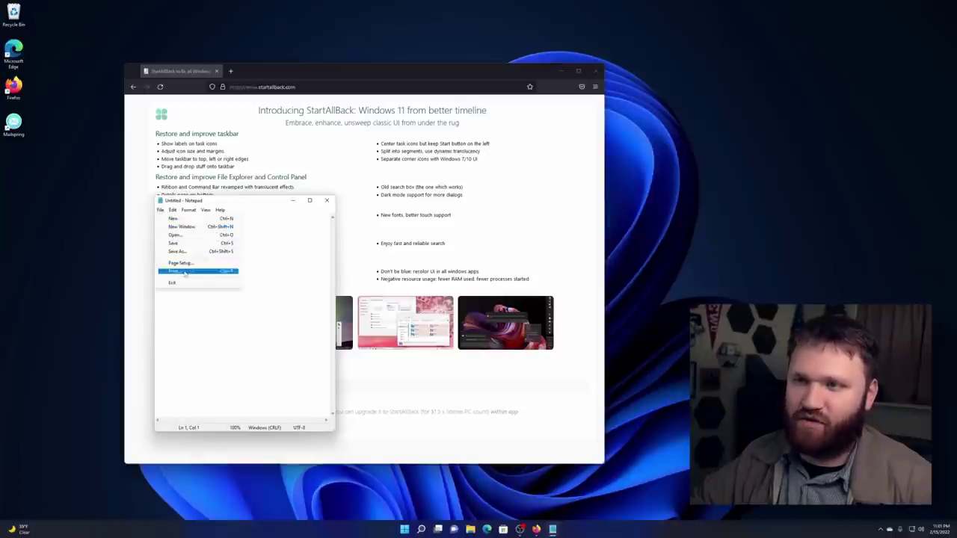
{"action": "left_click", "coordinate": [224, 204]}
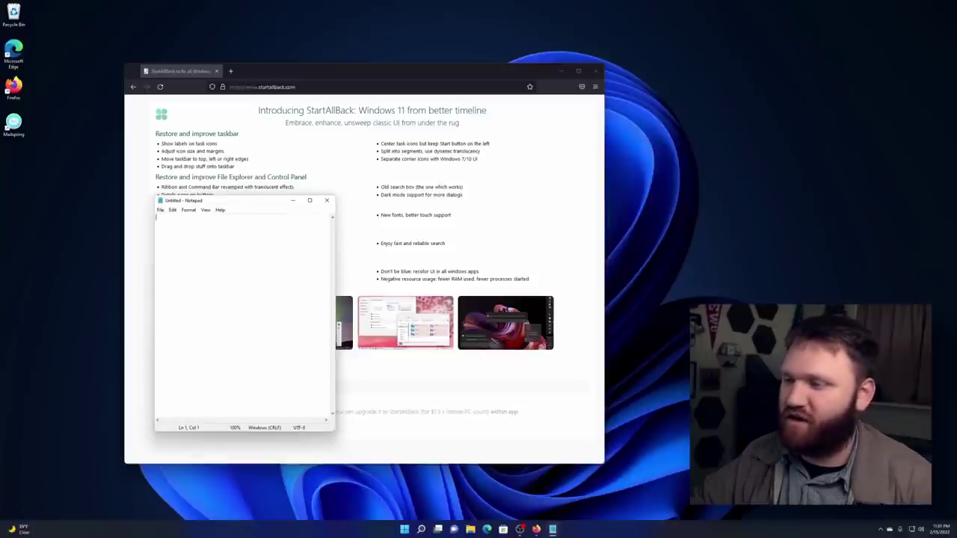
Step: Set the Windows accent colour to red under Personalization > Colors and close Settings
{"action": "left_click", "coordinate": [404, 529]}
{"action": "left_click", "coordinate": [568, 308]}
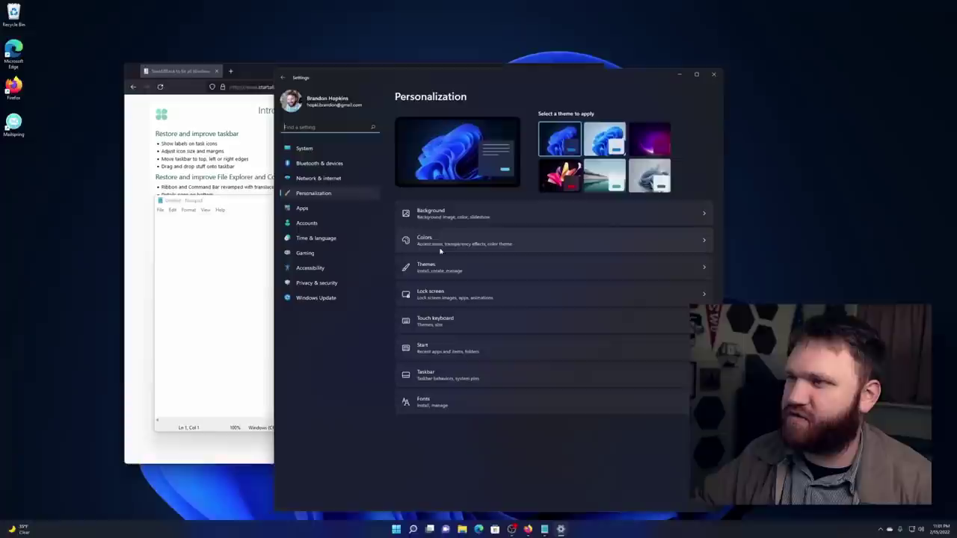
{"action": "left_click", "coordinate": [440, 244]}
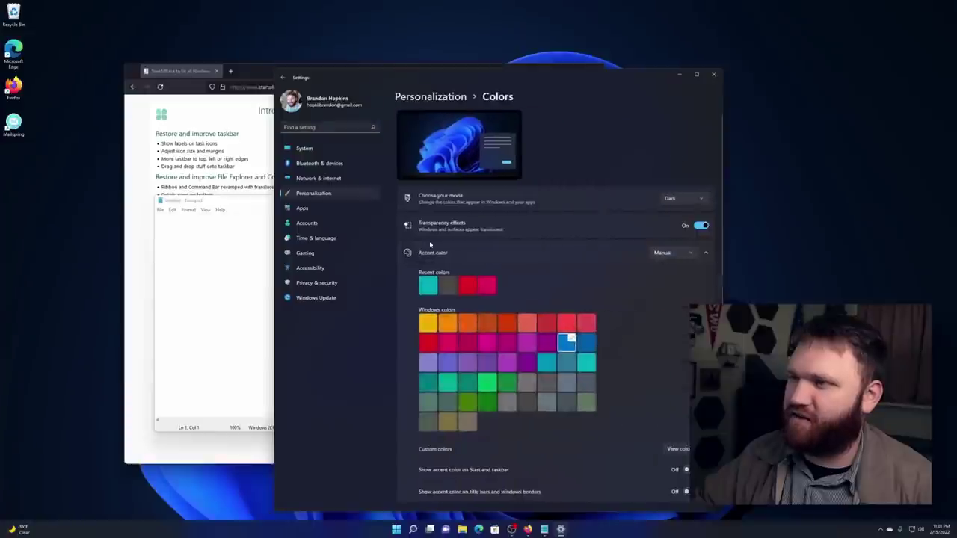
{"action": "left_click", "coordinate": [466, 290]}
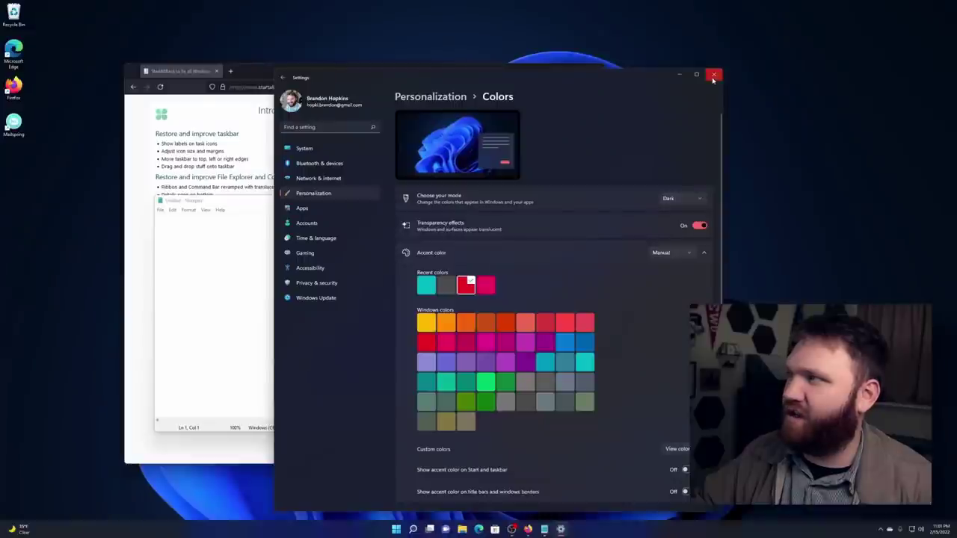
{"action": "left_click", "coordinate": [714, 75]}
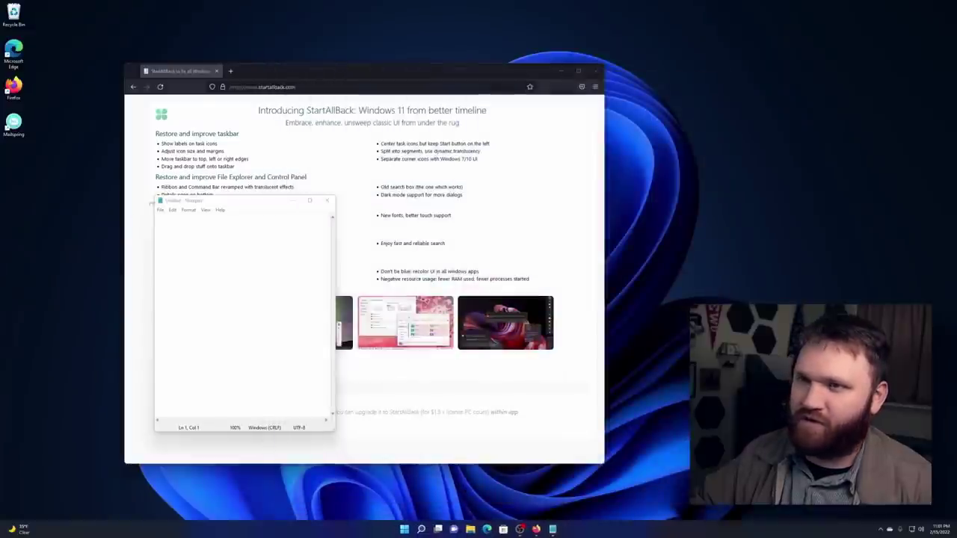
Step: Reopen Notepad's File menu, close Notepad, and show Firefox's recent downloads
{"action": "left_click", "coordinate": [160, 210]}
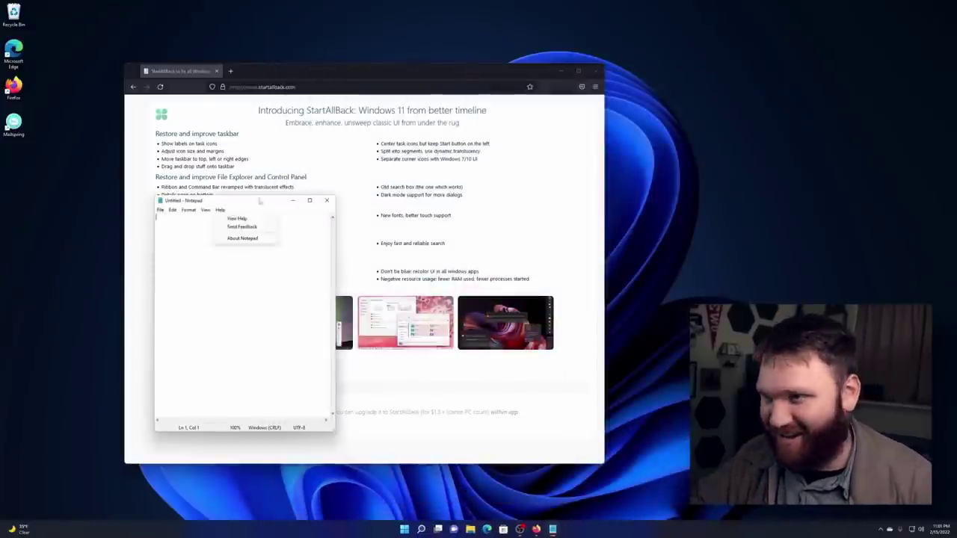
{"action": "left_click", "coordinate": [327, 200]}
{"action": "left_click", "coordinate": [582, 87]}
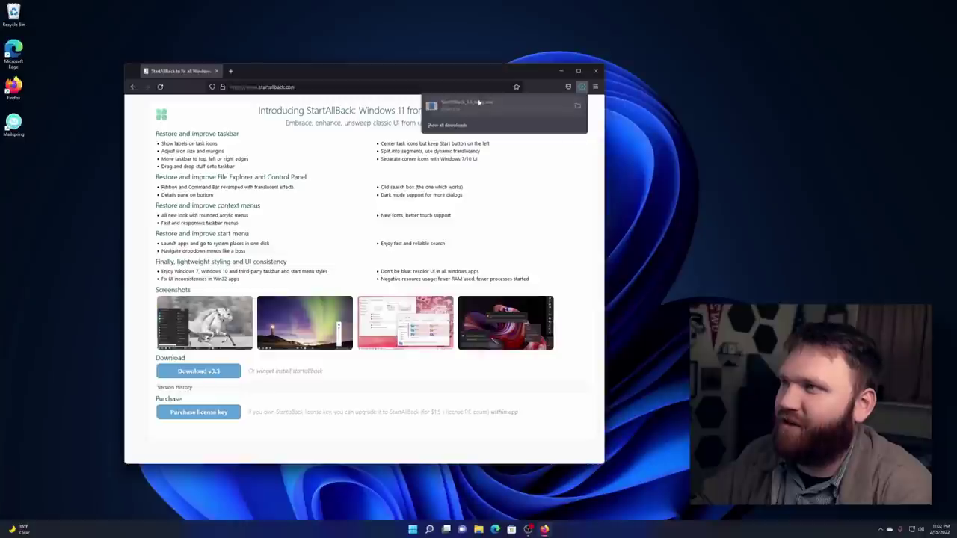
Step: Run the StartAllBack installer, centre taskbar icons separately from Start, and choose Win11 Command Bar Explorer style
{"action": "left_click", "coordinate": [448, 106]}
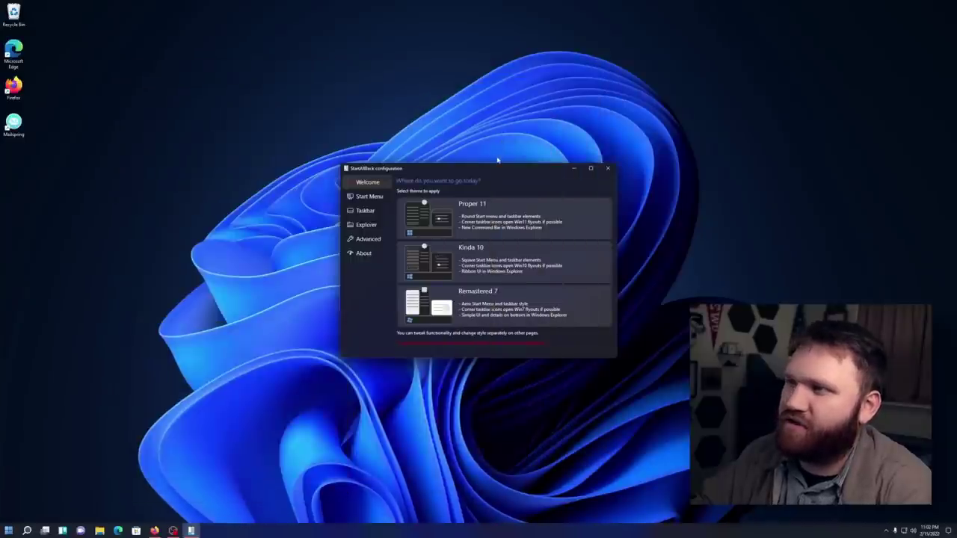
{"action": "left_click_drag", "start_coordinate": [496, 158], "coordinate": [394, 151]}
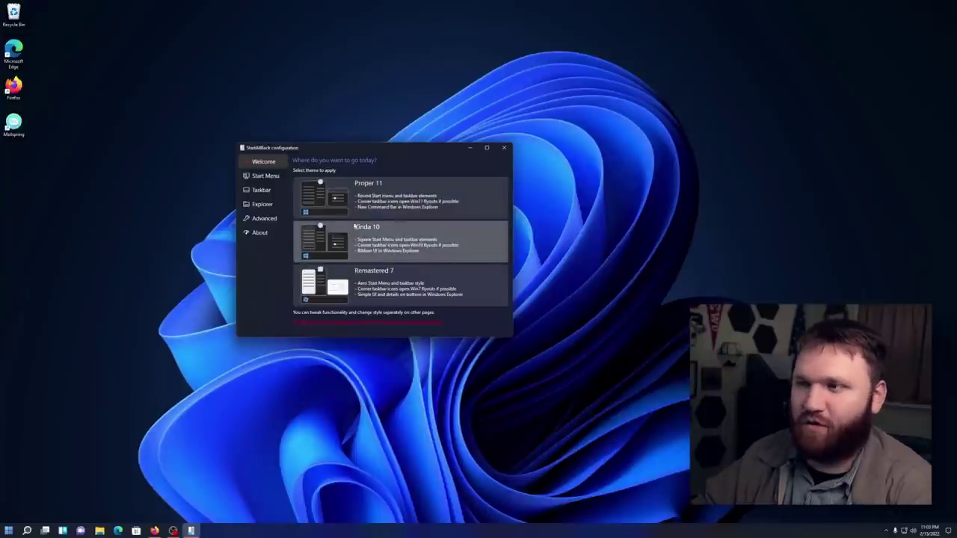
{"action": "left_click", "coordinate": [262, 190]}
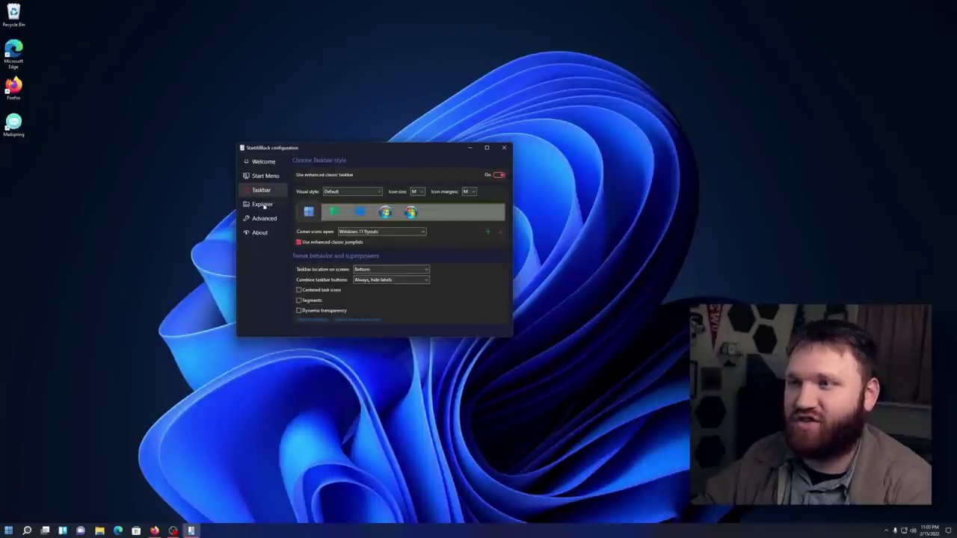
{"action": "left_click", "coordinate": [312, 292]}
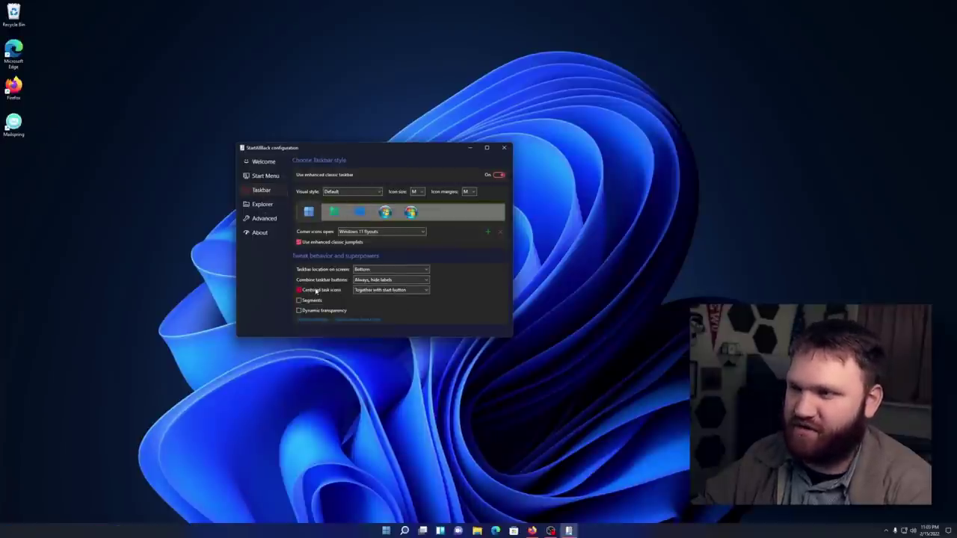
{"action": "left_click", "coordinate": [380, 293]}
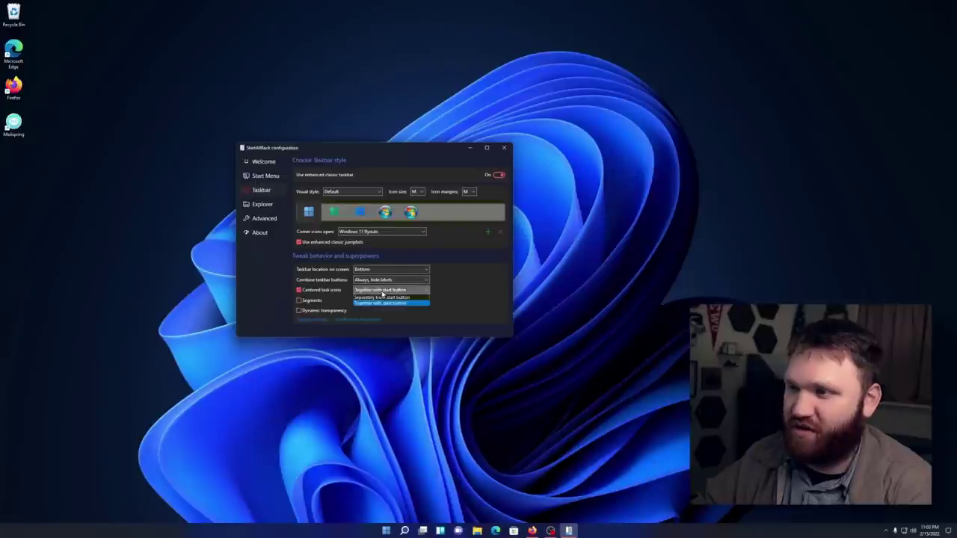
{"action": "left_click", "coordinate": [386, 300]}
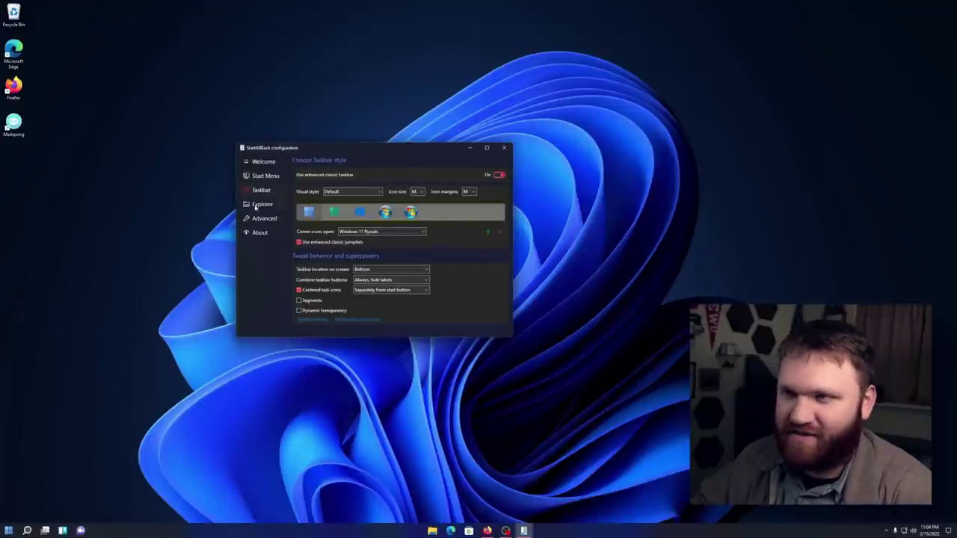
{"action": "left_click", "coordinate": [262, 206]}
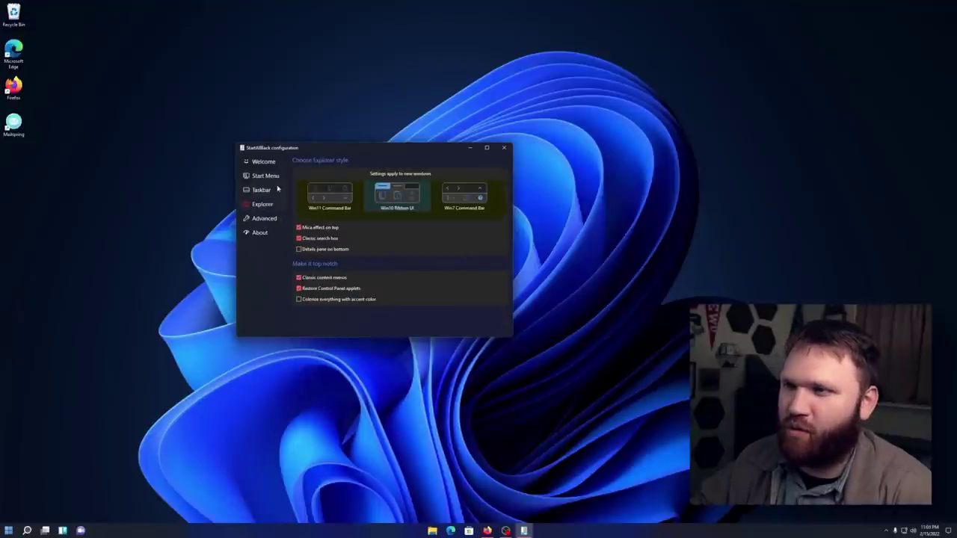
{"action": "left_click", "coordinate": [325, 195]}
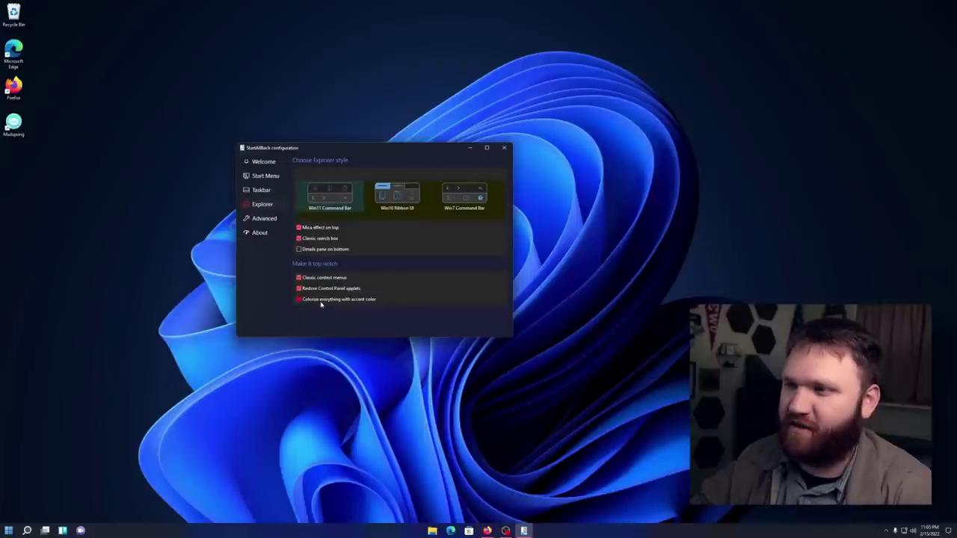
Step: Open Notepad via search, check its red-highlighted File menu, then close Notepad
{"action": "left_click", "coordinate": [7, 530]}
{"action": "type", "text": "note"}
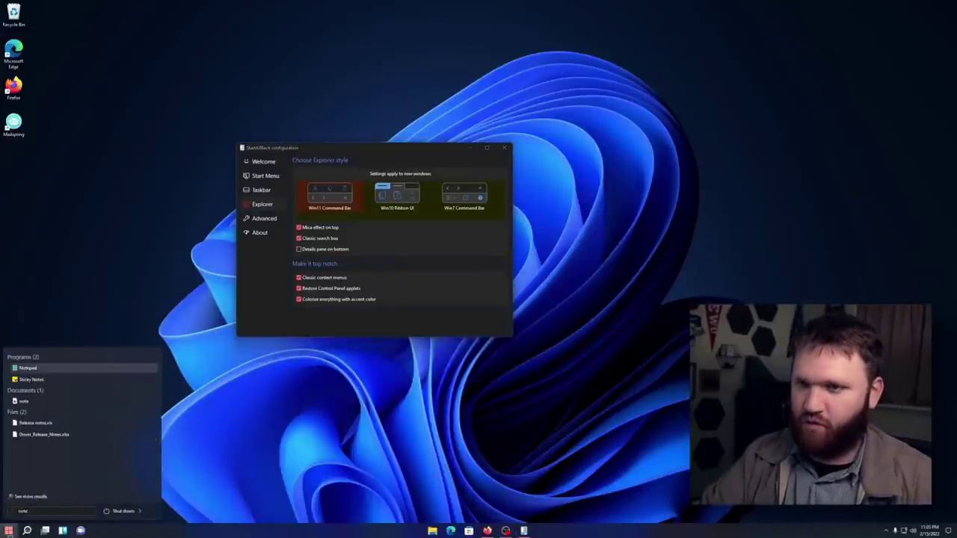
{"action": "key", "text": "Return"}
{"action": "left_click", "coordinate": [159, 211]}
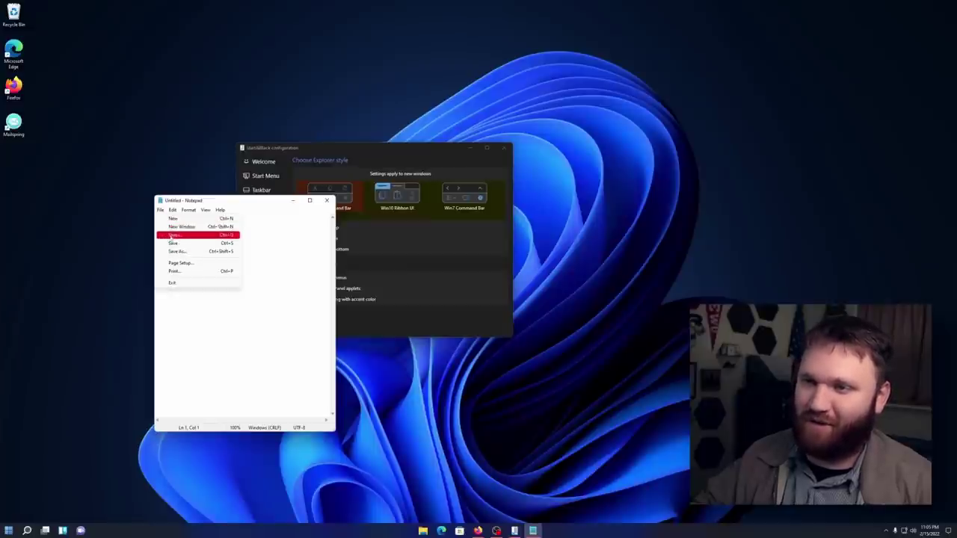
{"action": "left_click", "coordinate": [327, 200]}
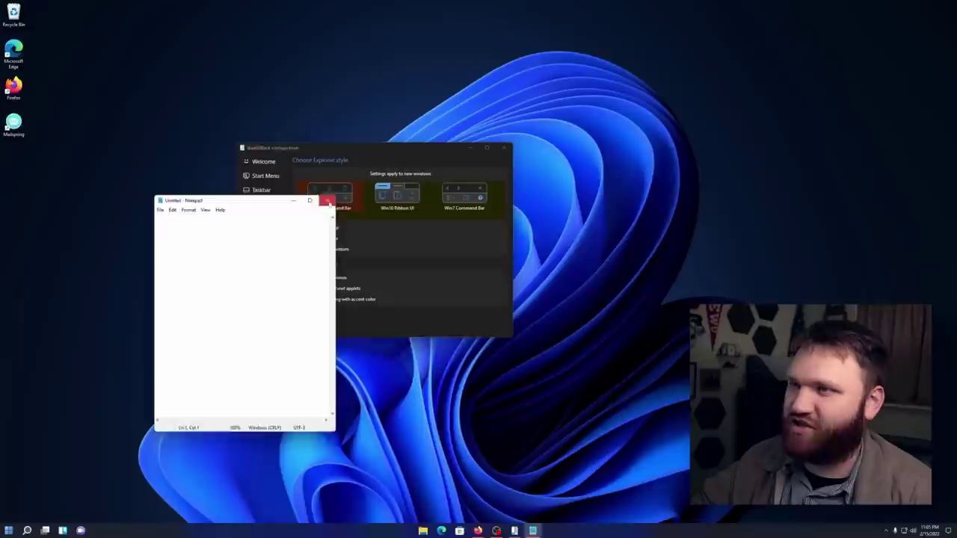
{"action": "left_click", "coordinate": [327, 201]}
Step: Visit StartAllBack's Advanced and About pages, then return to the Welcome page
{"action": "left_click_drag", "start_coordinate": [320, 152], "coordinate": [306, 152]}
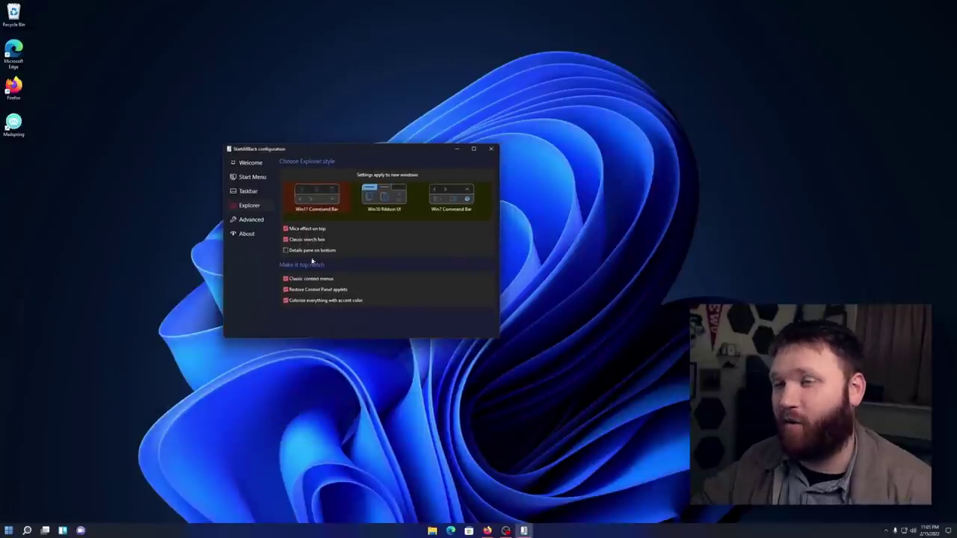
{"action": "left_click", "coordinate": [266, 220]}
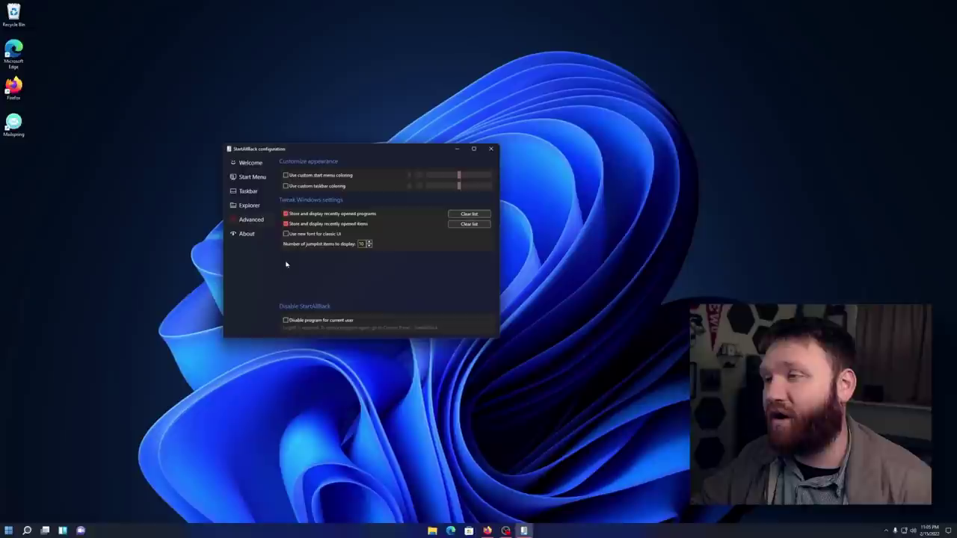
{"action": "left_click", "coordinate": [248, 232]}
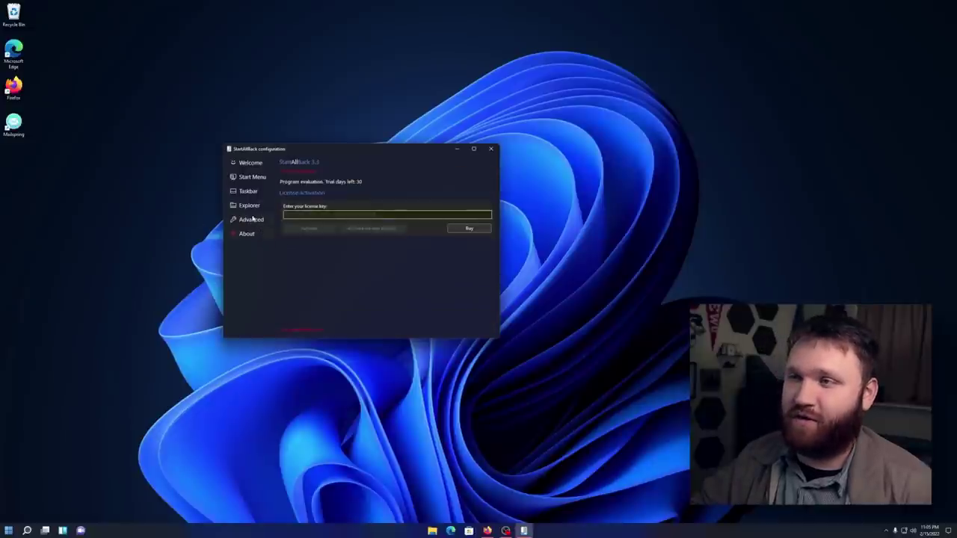
{"action": "left_click", "coordinate": [252, 176]}
{"action": "left_click", "coordinate": [251, 162]}
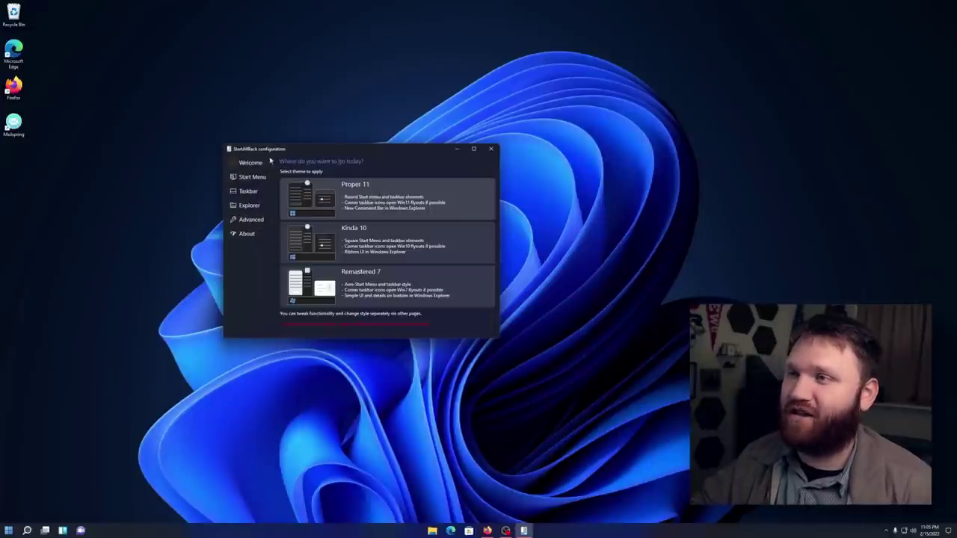
{"action": "left_click_drag", "start_coordinate": [386, 157], "coordinate": [378, 167]}
Step: Close the StartAllBack configuration window to reveal the customised taskbar
{"action": "left_click", "coordinate": [485, 161]}
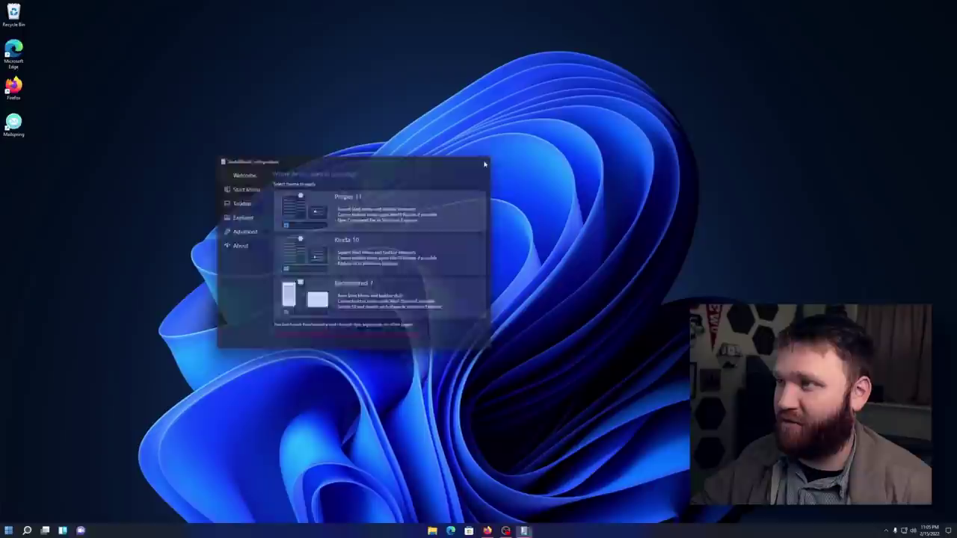